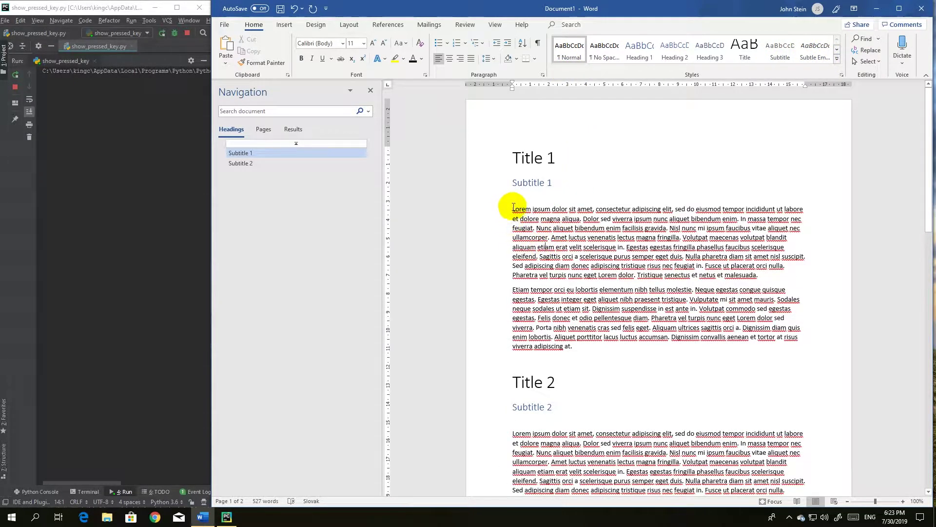
Format the first body paragraph under Subtitle 1 in Times New Roman, 14 pt, with red text.
left_click_drag(512, 209, 785, 276)
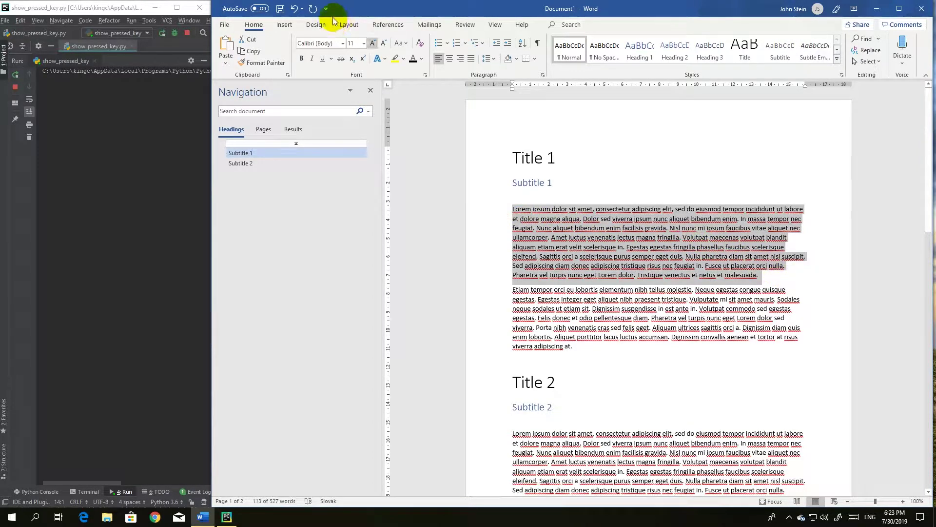
left_click(341, 44)
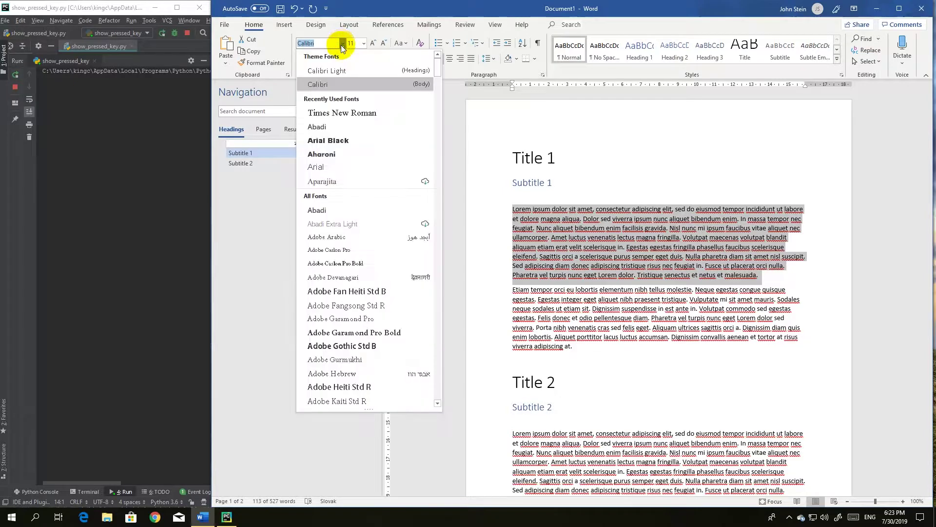
left_click(331, 113)
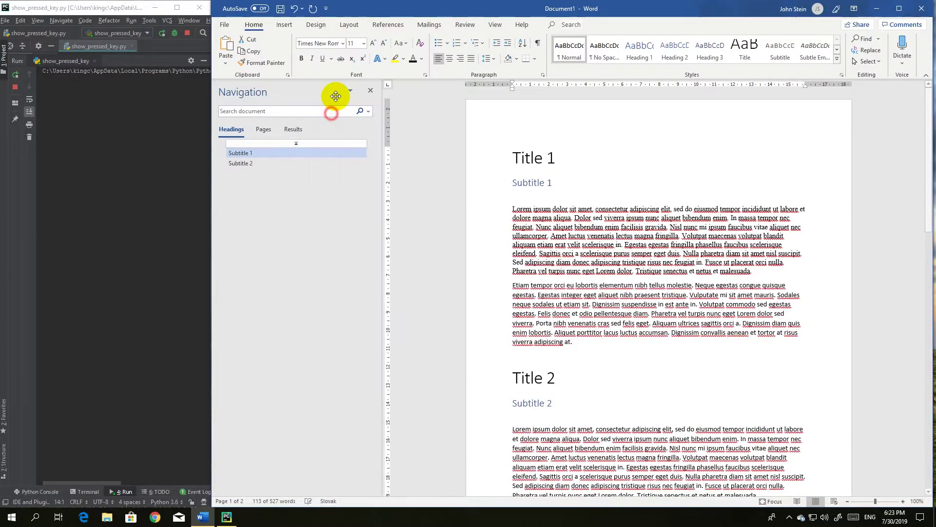
left_click(361, 44)
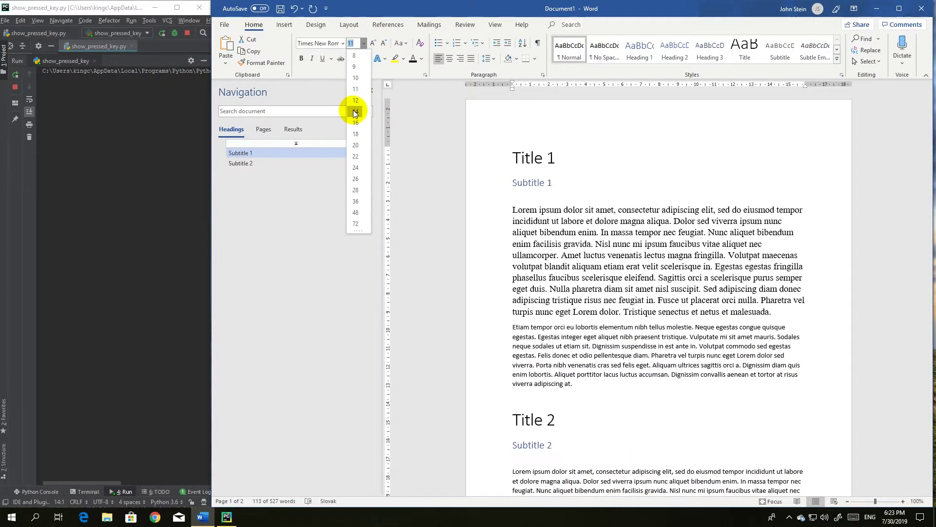
left_click(354, 110)
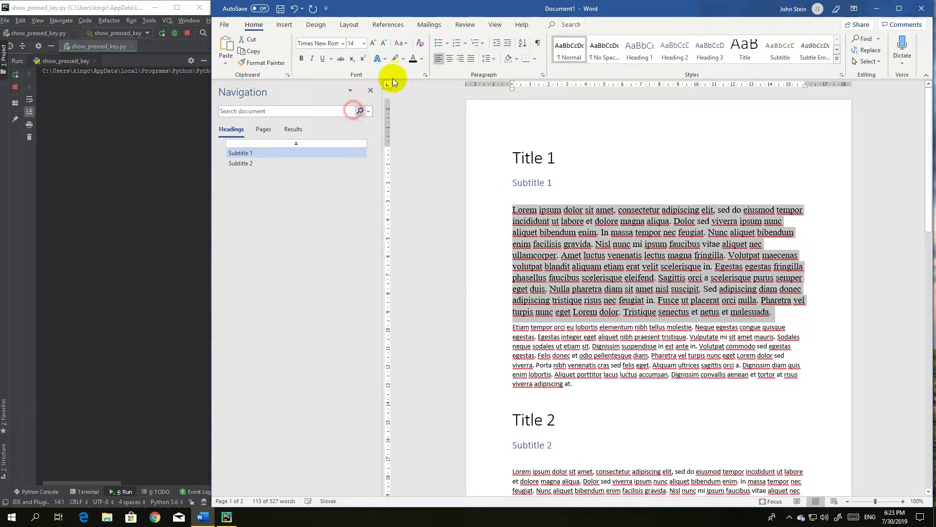
left_click(422, 61)
left_click(418, 165)
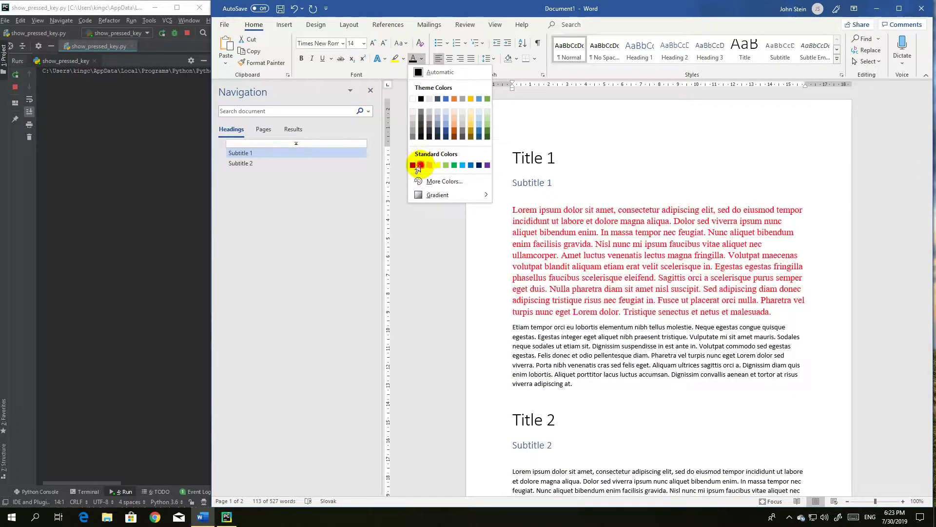
left_click(627, 191)
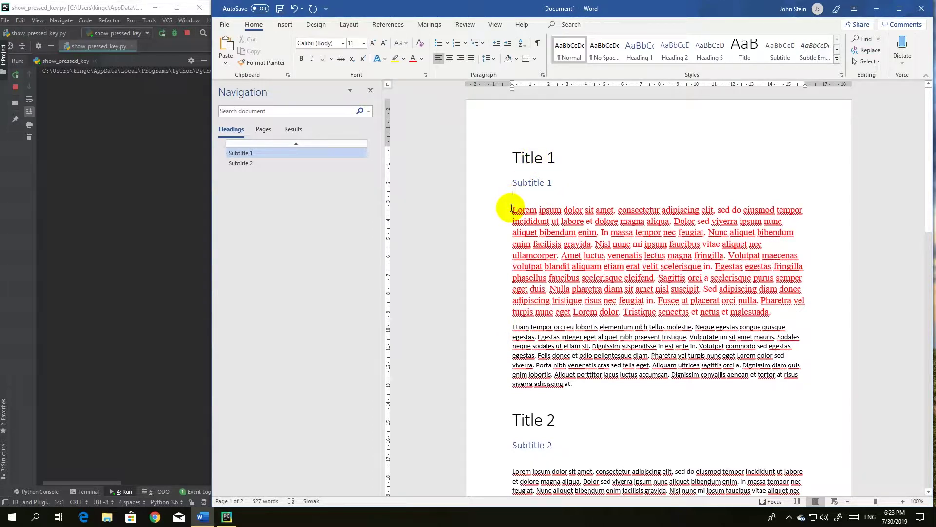
Update the Normal style to match the red first paragraph and check the rest of the document.
left_click_drag(513, 208, 790, 314)
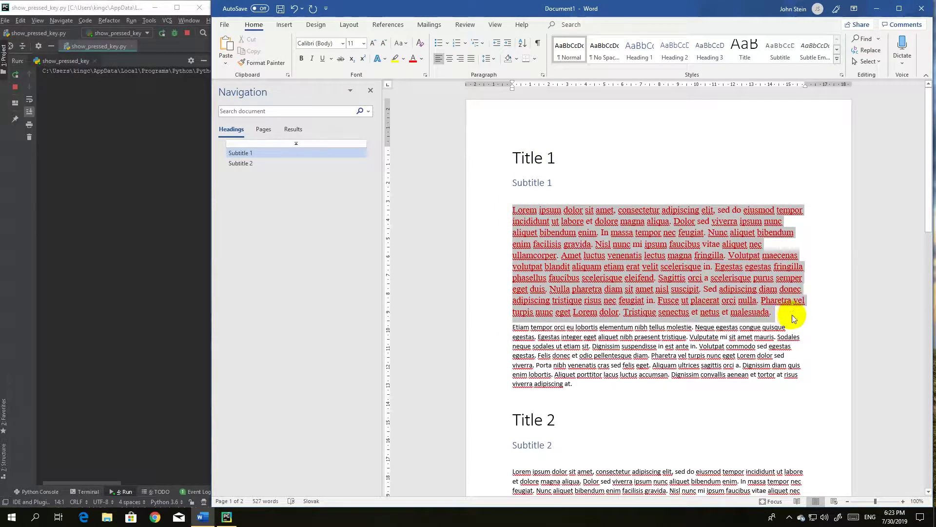
right_click(569, 49)
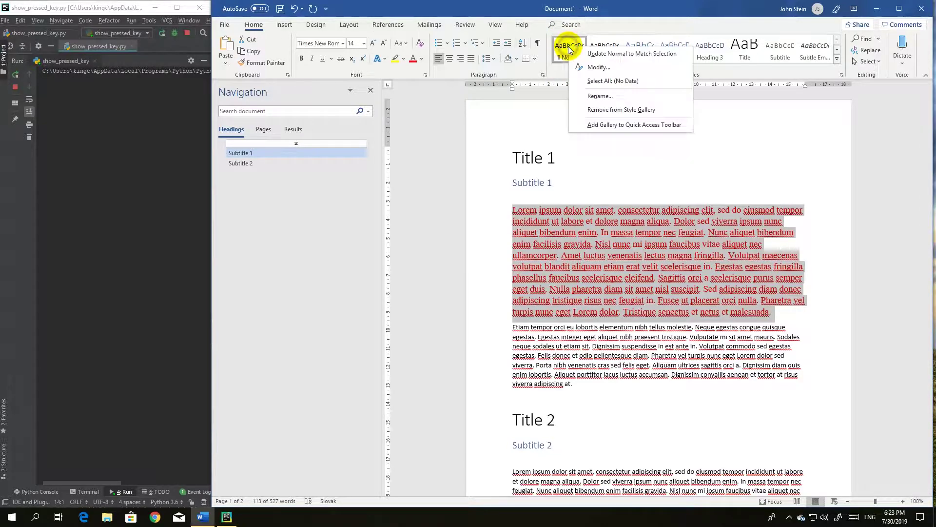
left_click(605, 55)
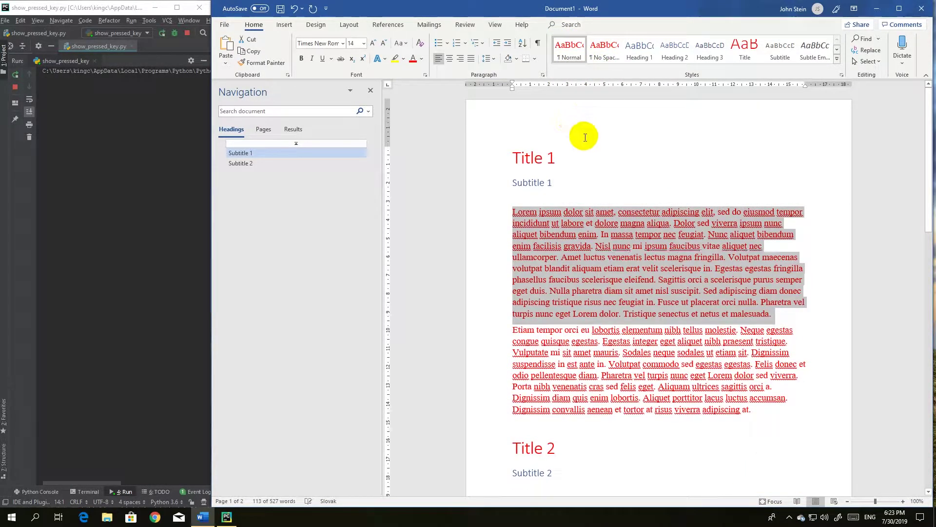
scroll(563, 246, "down", 1)
scroll(564, 246, "down", 6)
scroll(573, 189, "down", 1)
scroll(584, 182, "down", 2)
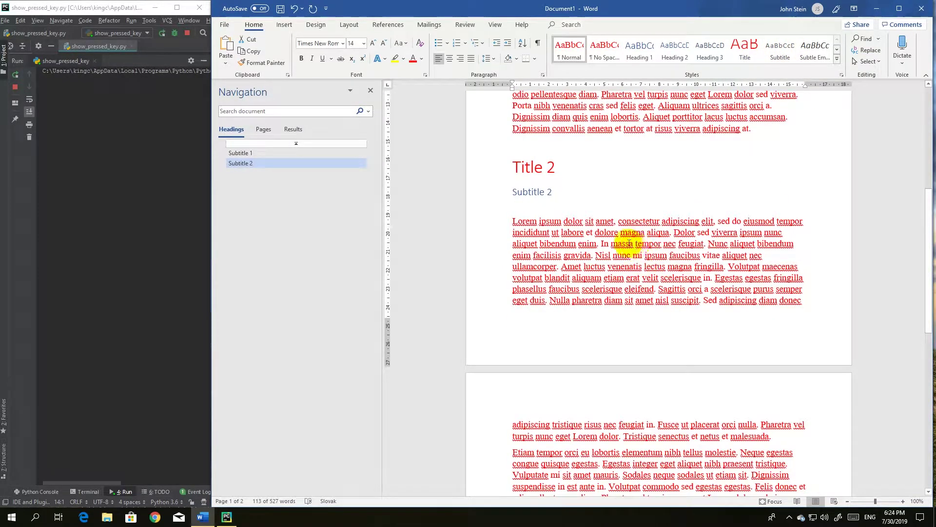
scroll(610, 240, "up", 10)
scroll(609, 241, "up", 2)
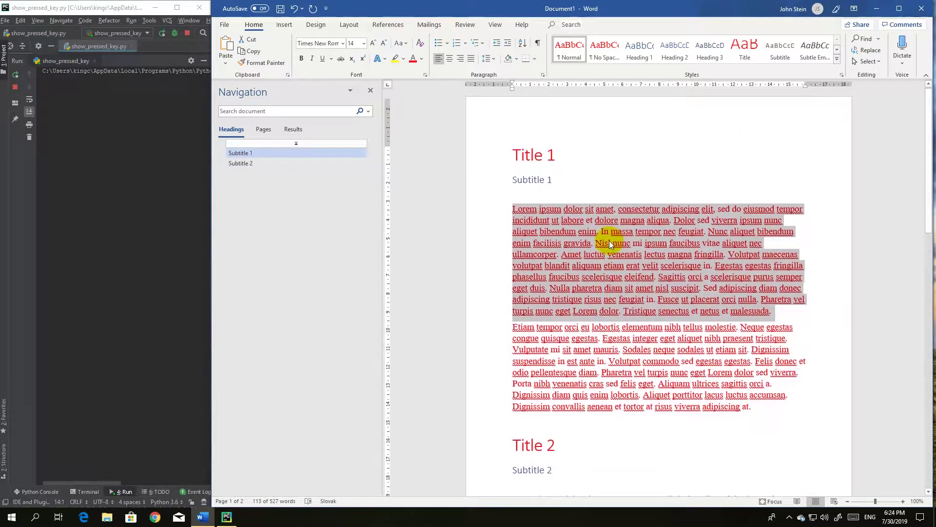
Format the first paragraph in Calibri (Body), 11 pt, black, and update the Normal style to match it.
left_click(343, 45)
left_click(322, 85)
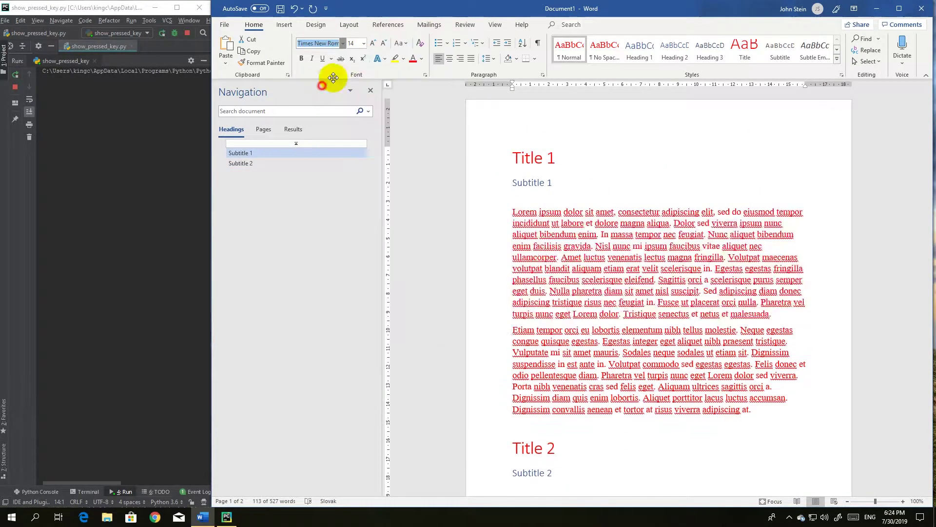
left_click(364, 45)
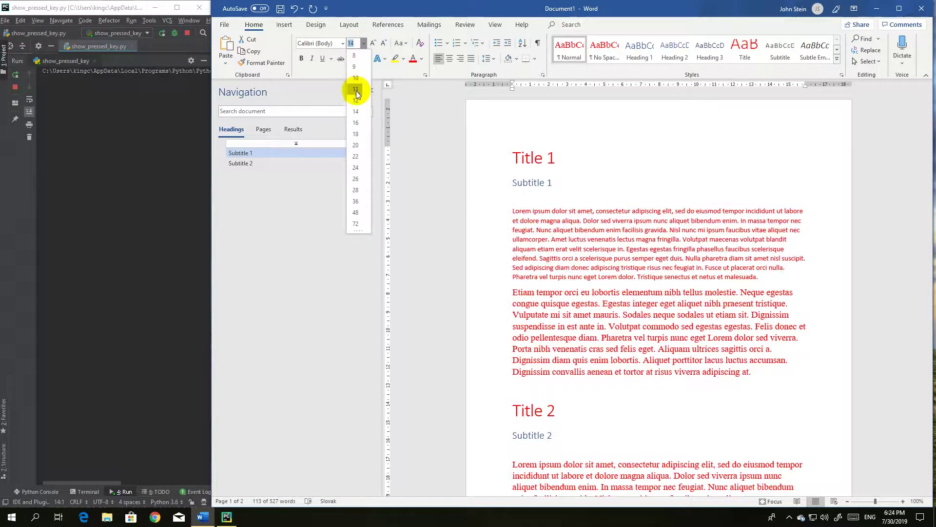
left_click(356, 98)
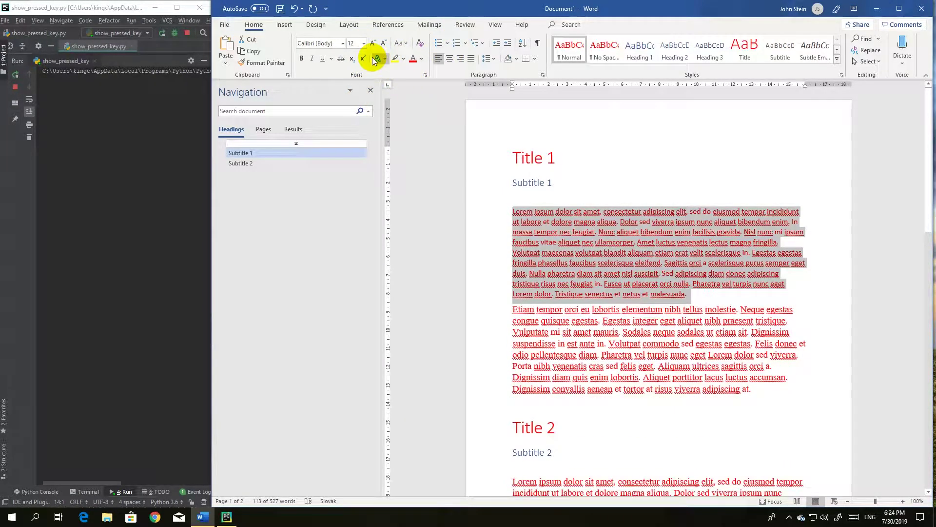
left_click(419, 62)
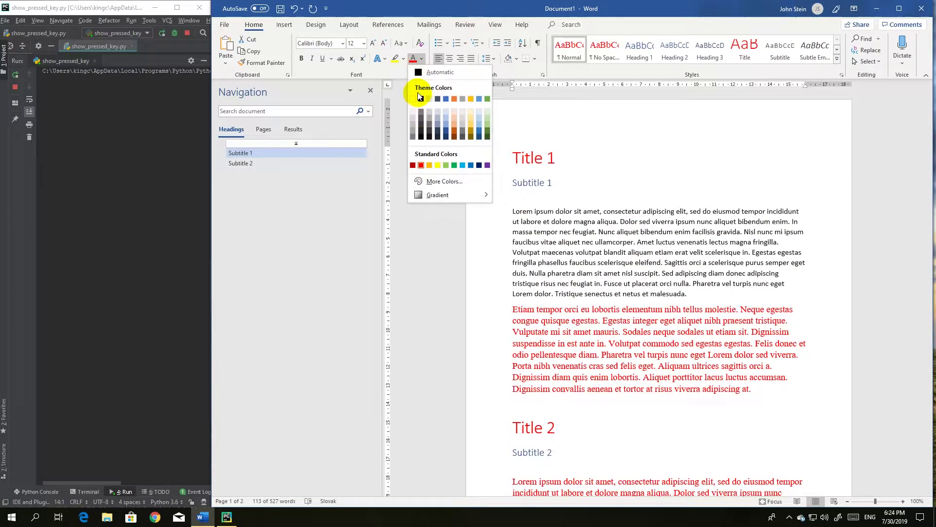
left_click(421, 99)
left_click(365, 43)
left_click(360, 91)
right_click(558, 47)
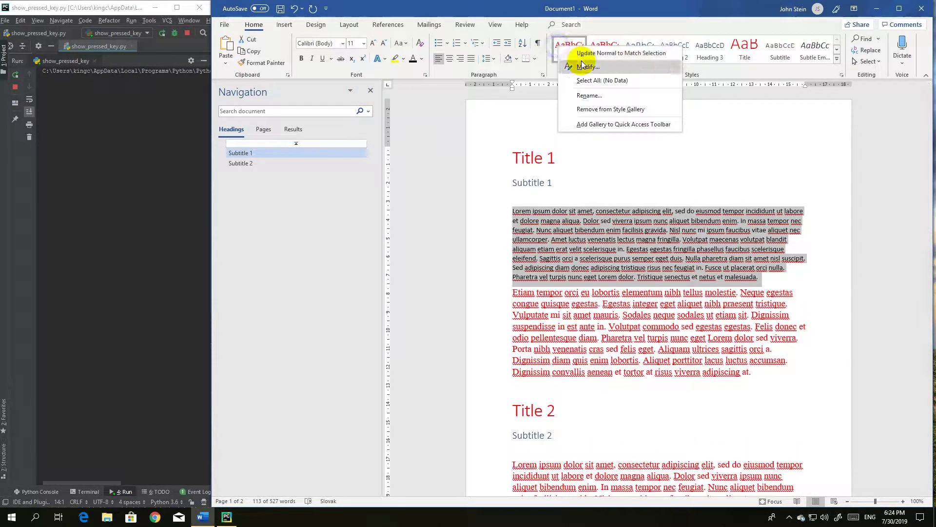
left_click(582, 54)
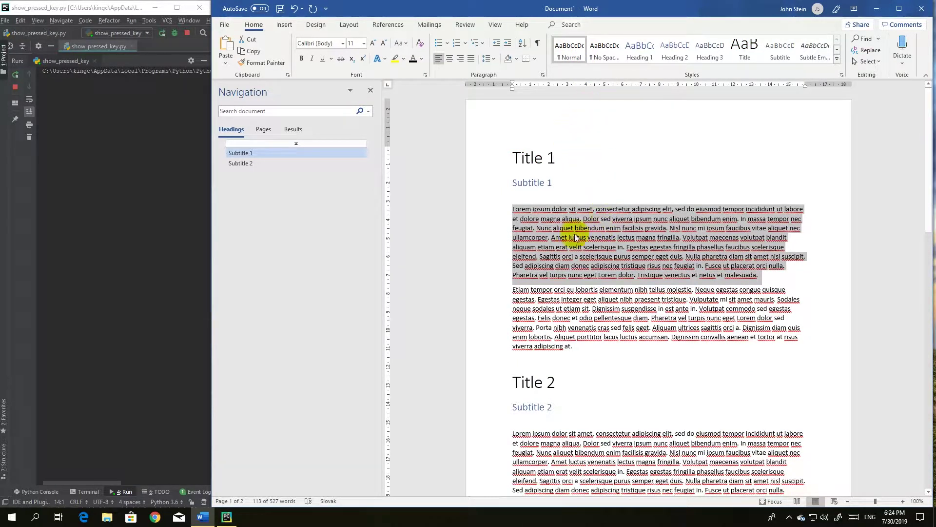
Modify the Normal style's definition to use Times New Roman, 14 pt, italic.
right_click(566, 50)
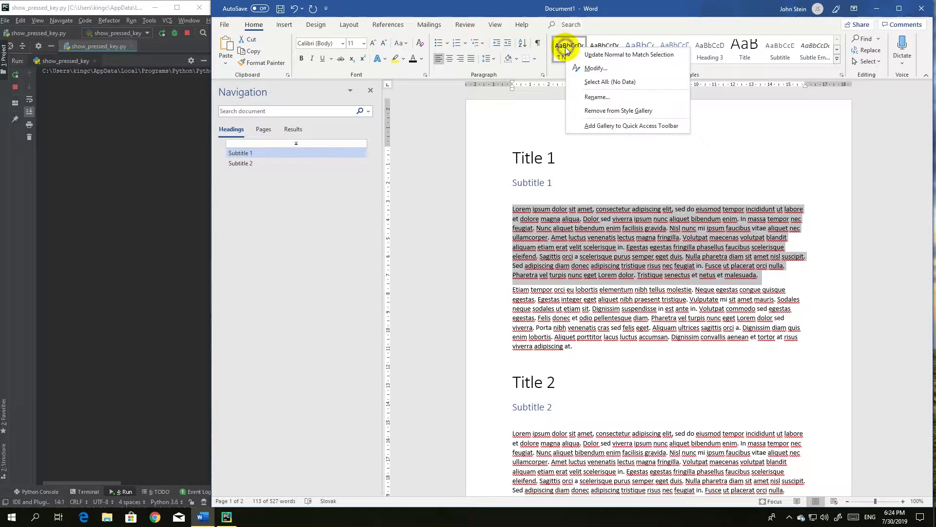
left_click(585, 68)
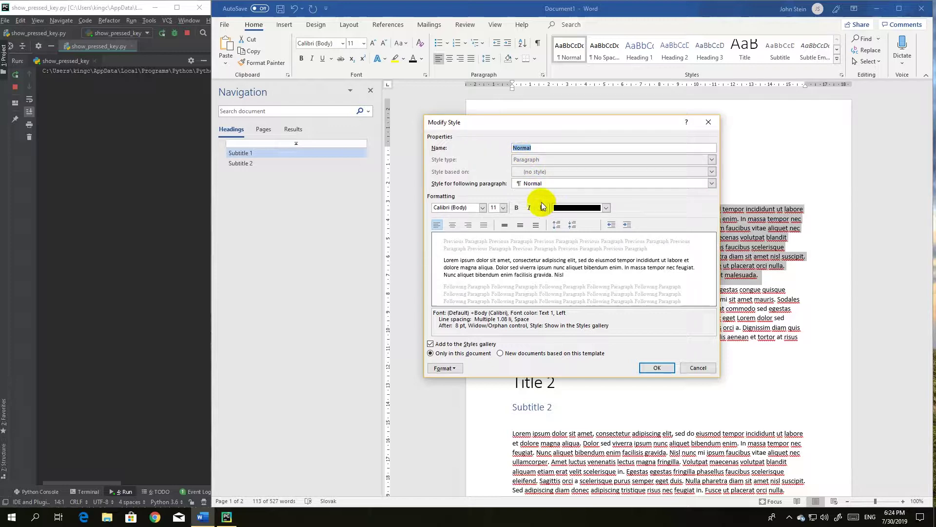
left_click(482, 209)
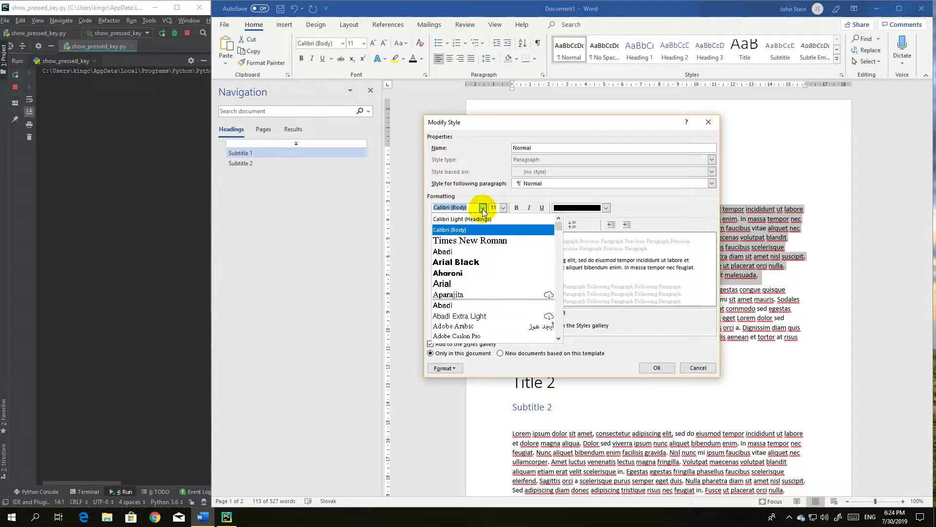
left_click(469, 241)
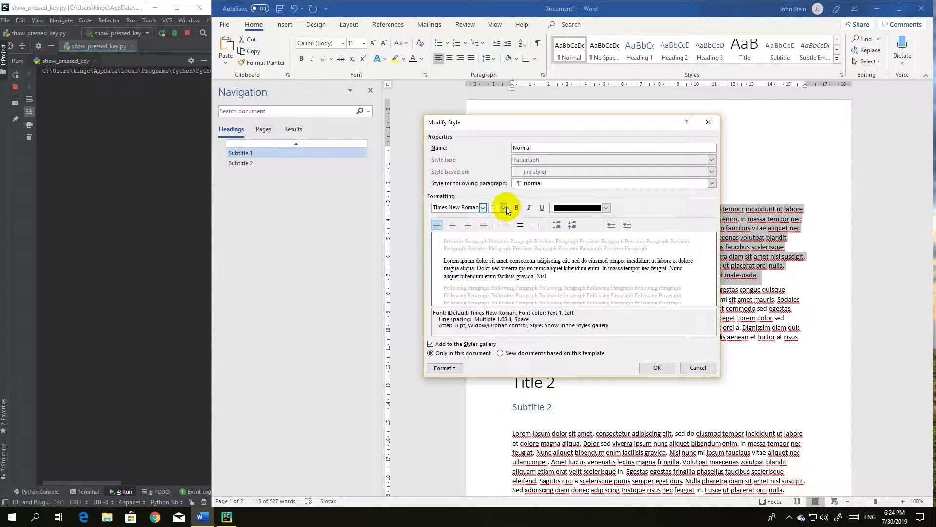
left_click(504, 209)
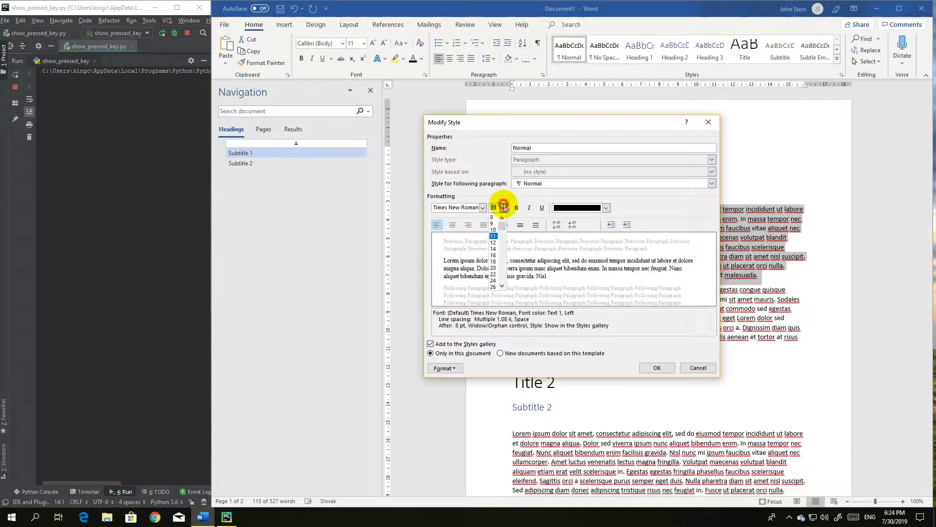
left_click(493, 249)
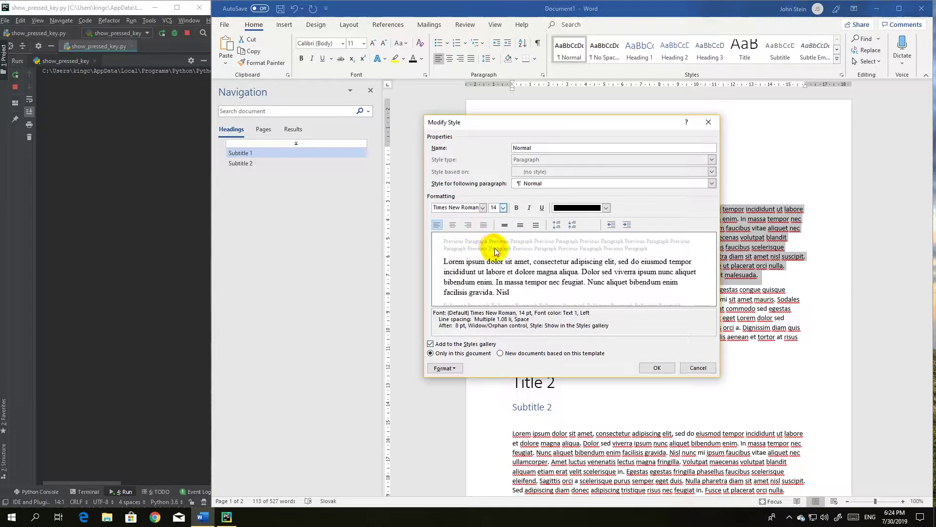
left_click(529, 208)
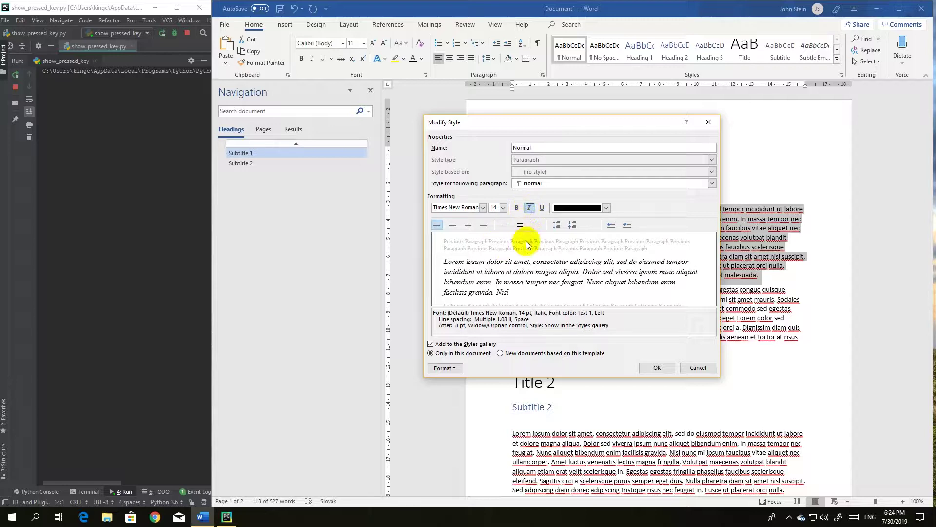
Add a 1.25 cm first-line indent to the Normal style, apply the modified style, and review the document.
left_click(455, 370)
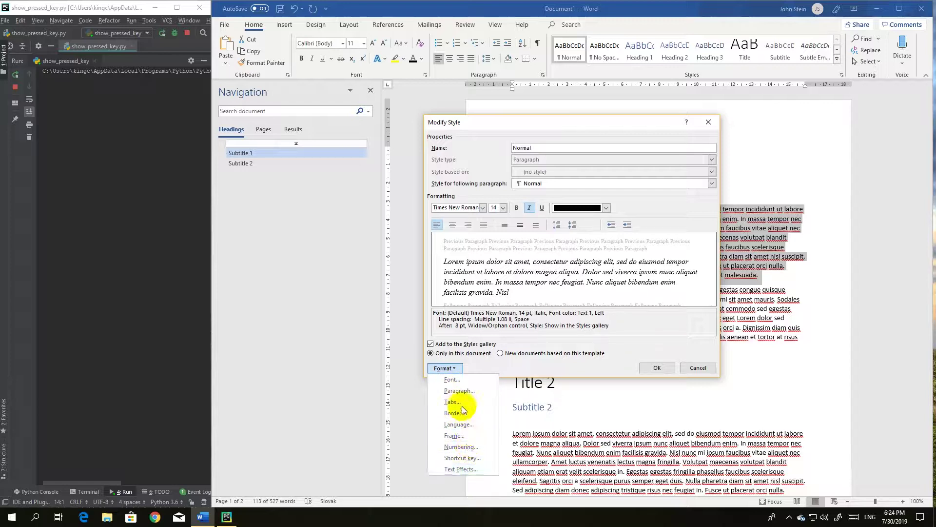
left_click(462, 391)
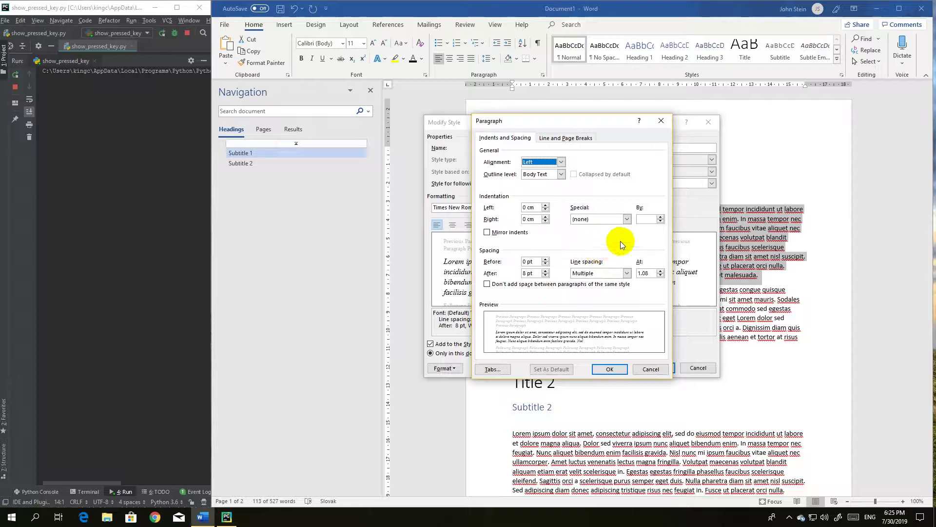
left_click(628, 220)
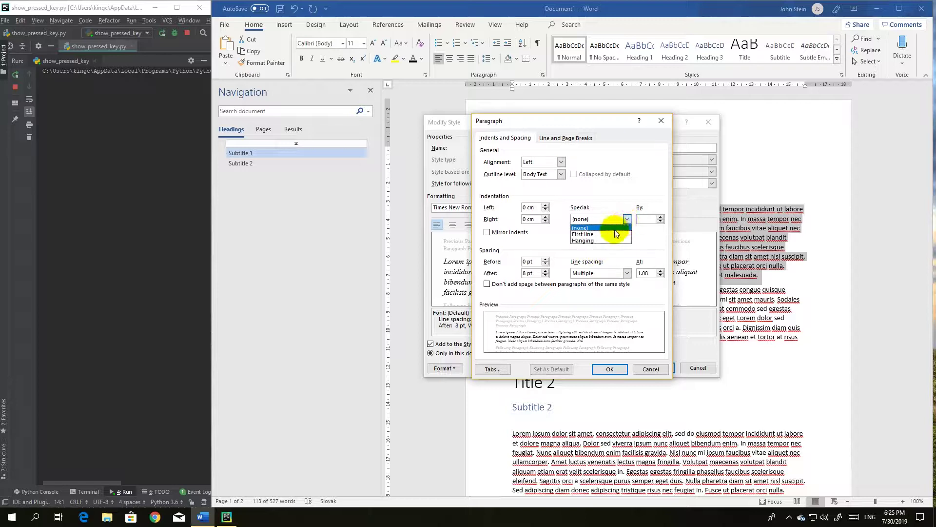
left_click(612, 236)
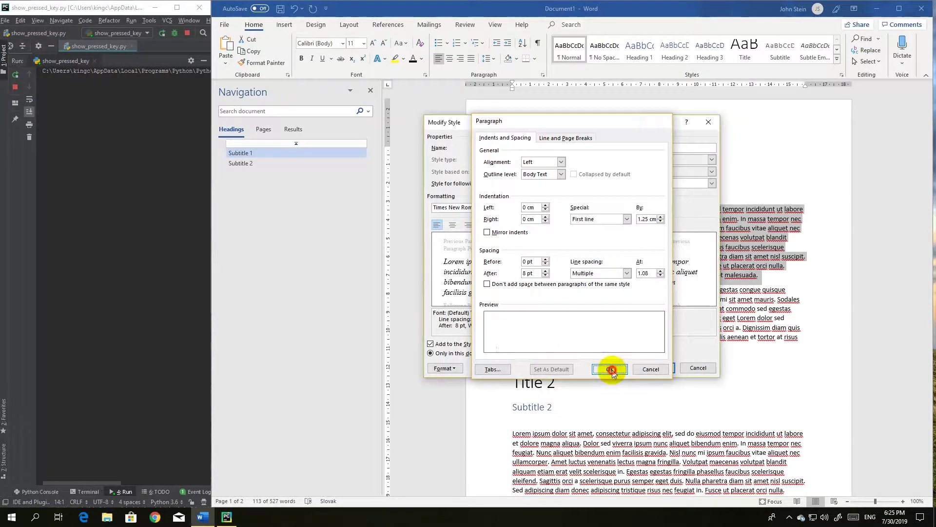
left_click(610, 369)
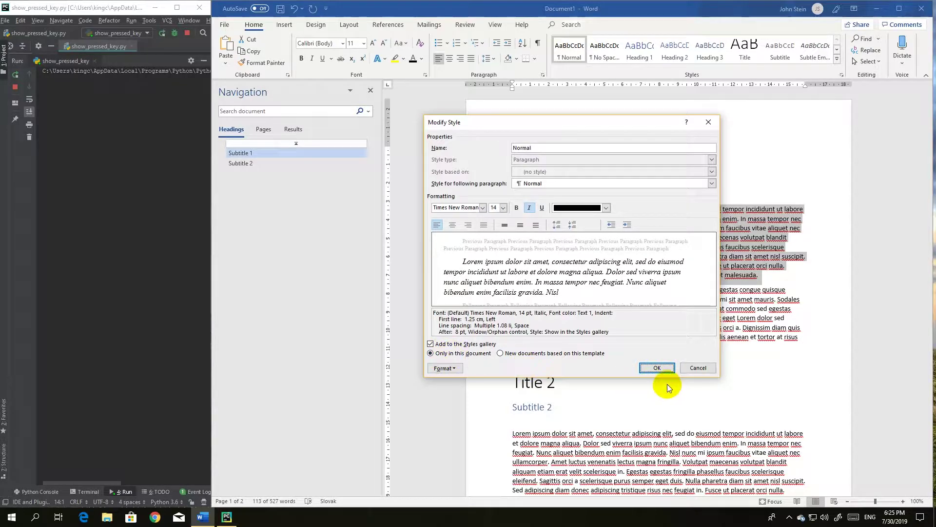
left_click(655, 370)
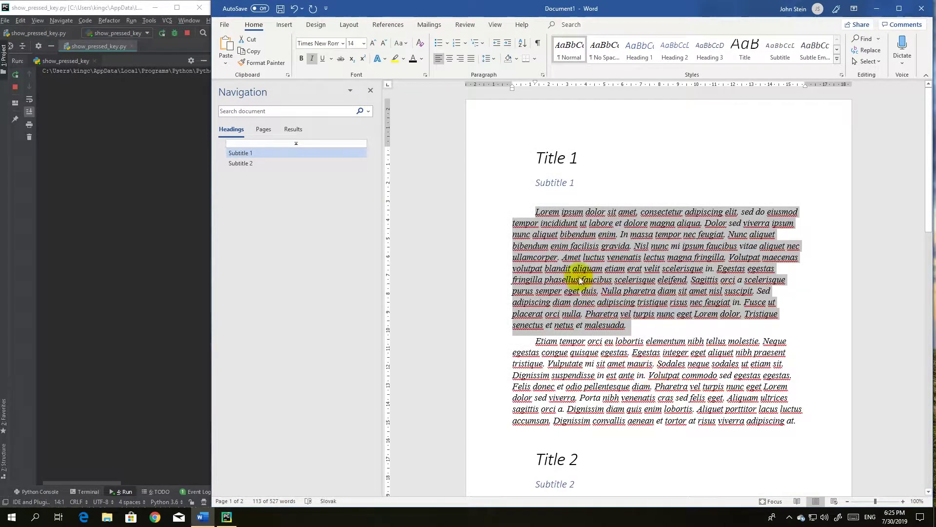
scroll(545, 215, "down", 2)
scroll(547, 215, "up", 2)
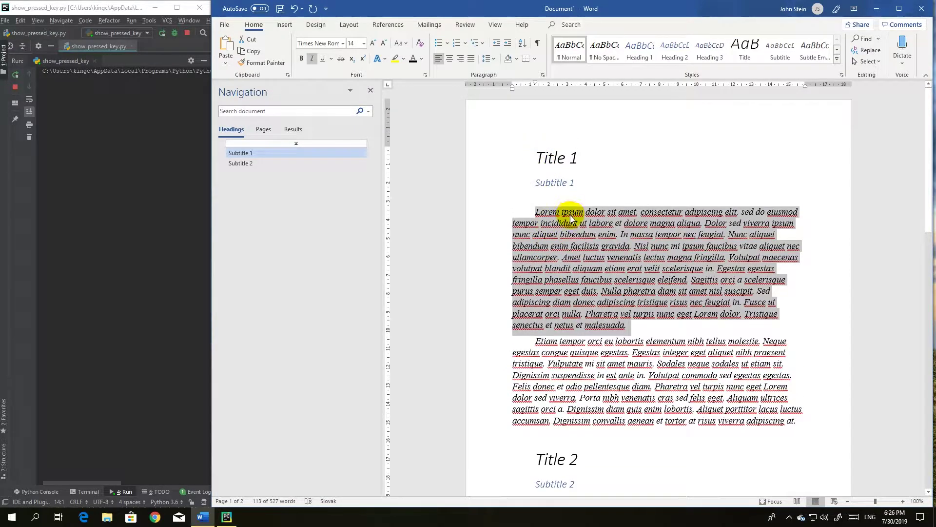
scroll(569, 216, "down", 9)
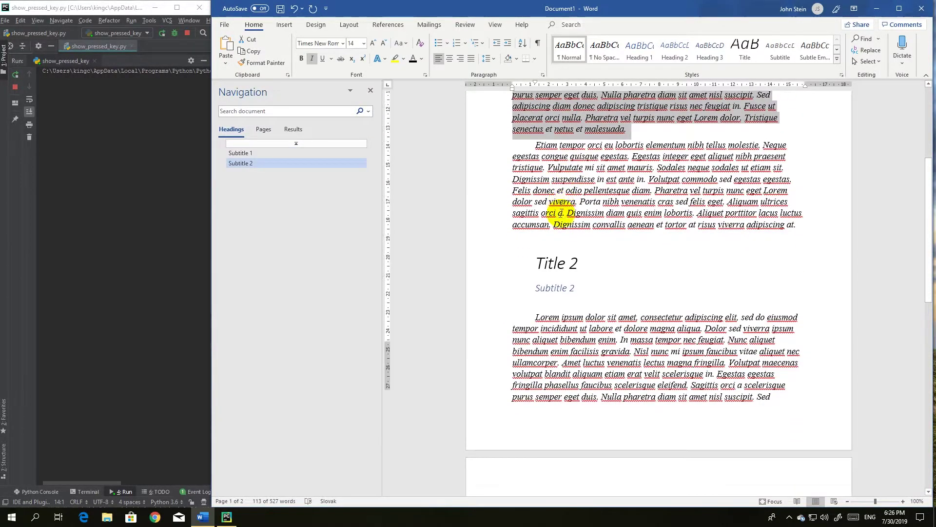
scroll(560, 213, "down", 9)
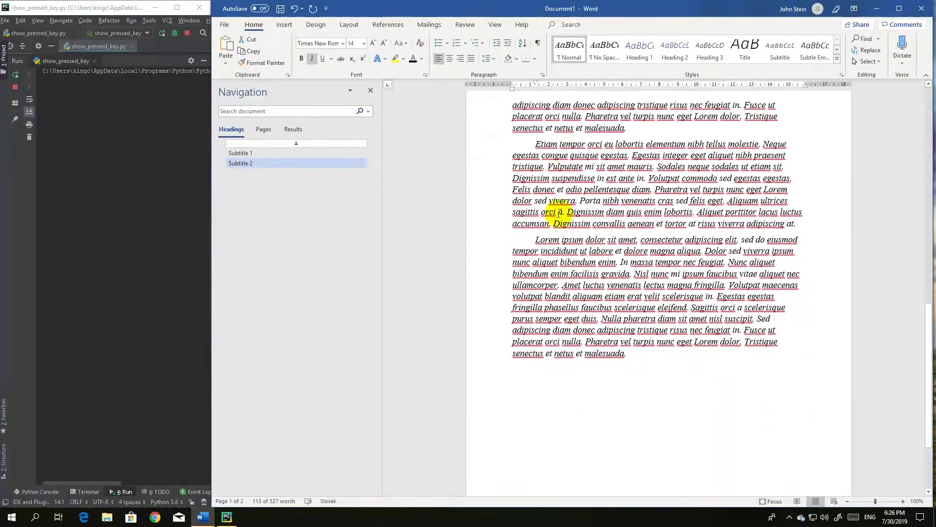
scroll(560, 213, "up", 15)
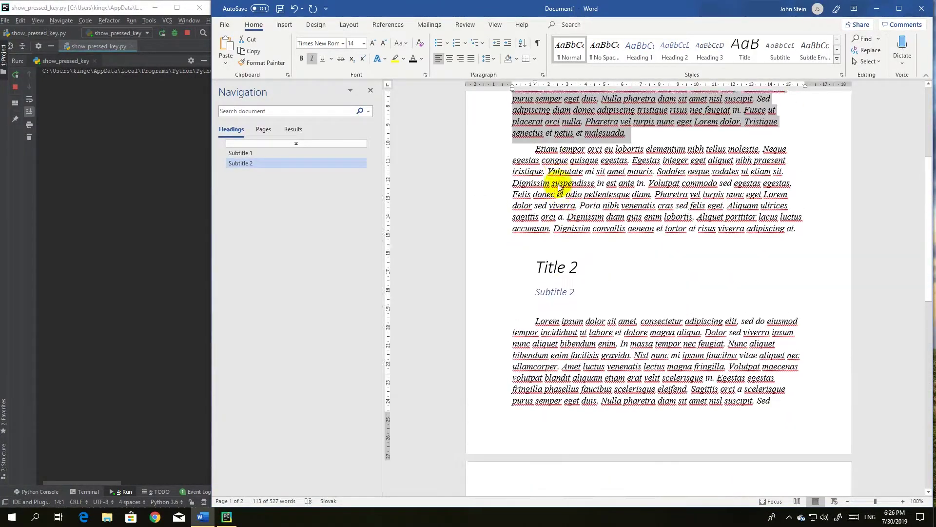
Modify the Title style, based on the Title 1 text, to be bold, not italic and centered.
scroll(557, 181, "up", 3)
left_click(596, 216)
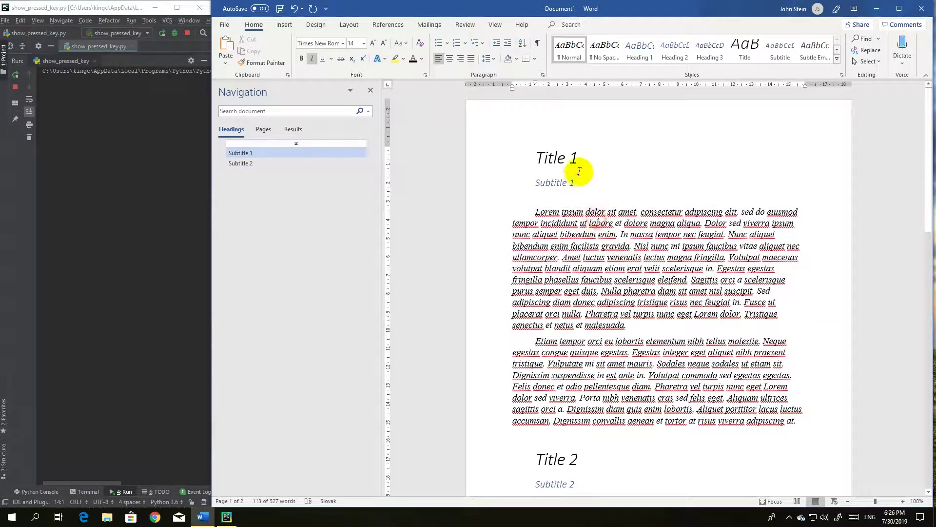
left_click_drag(576, 160, 536, 156)
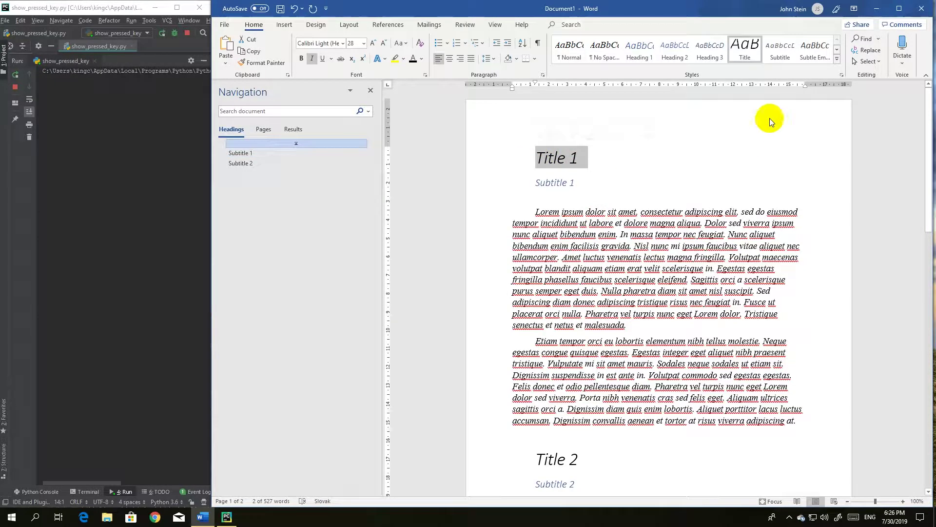
right_click(748, 49)
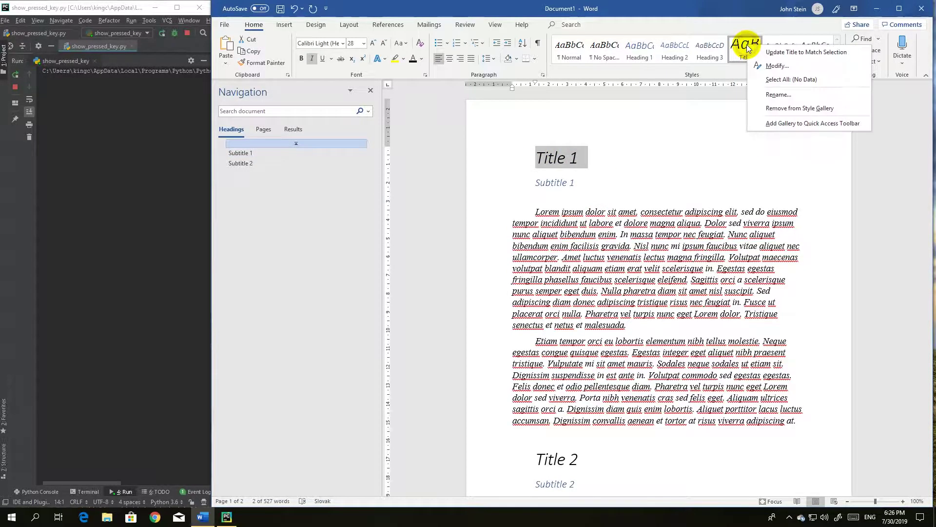
left_click(778, 65)
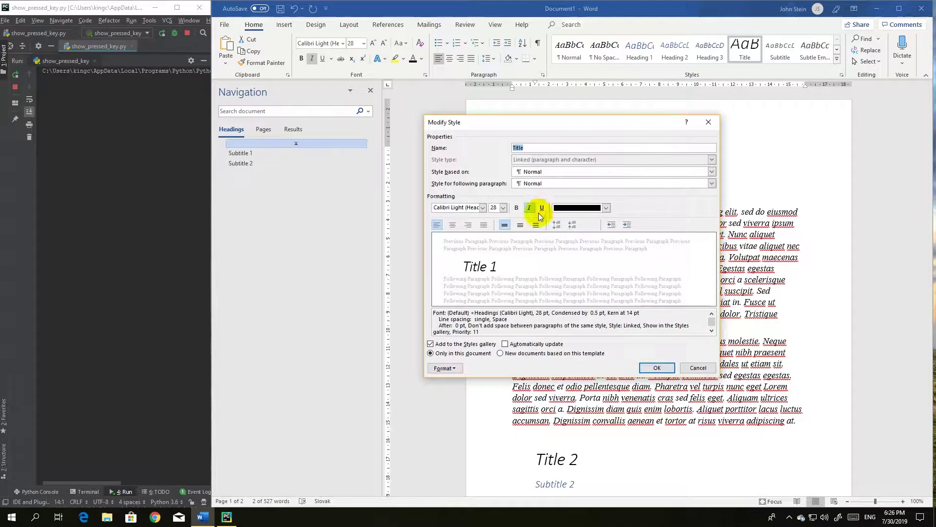
left_click(518, 208)
left_click(528, 209)
left_click(453, 225)
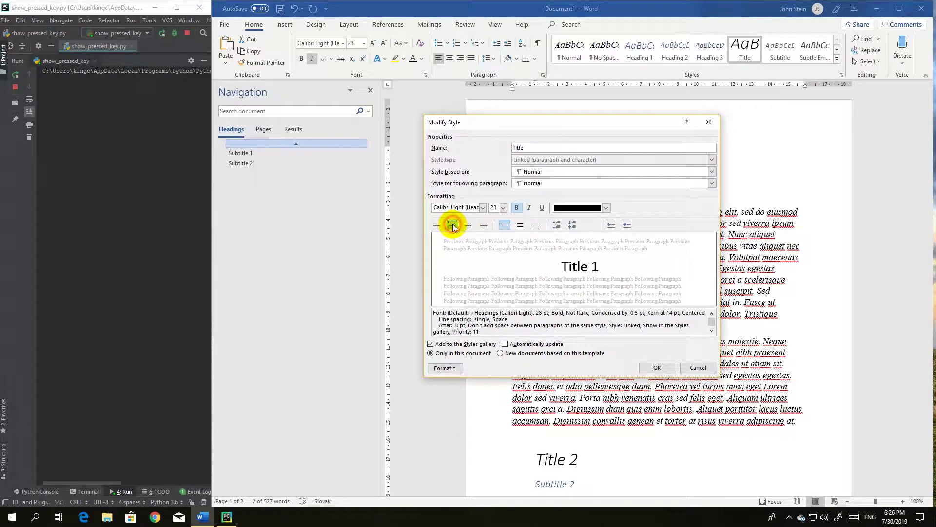
left_click(658, 368)
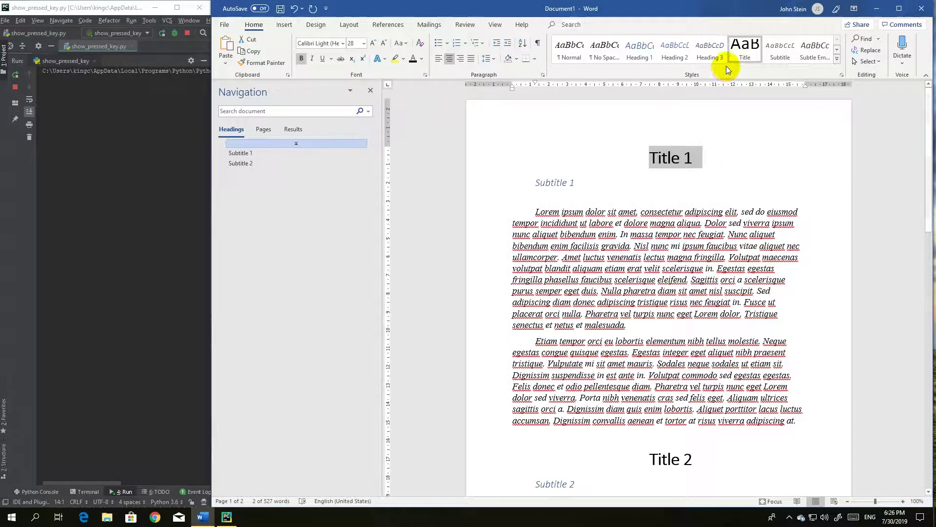
Format the Title 1 text in Arial, update the Title style to match it, and check the Title 2 heading.
left_click(342, 43)
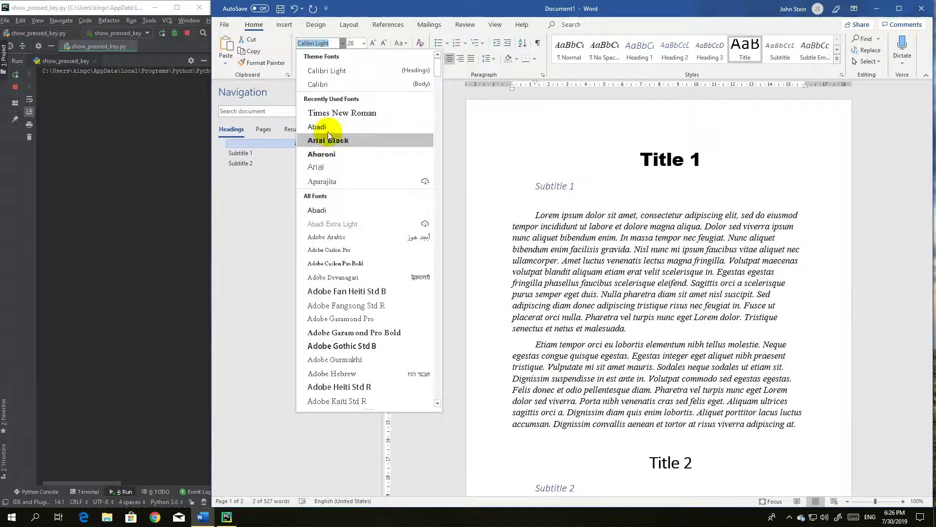
left_click(327, 164)
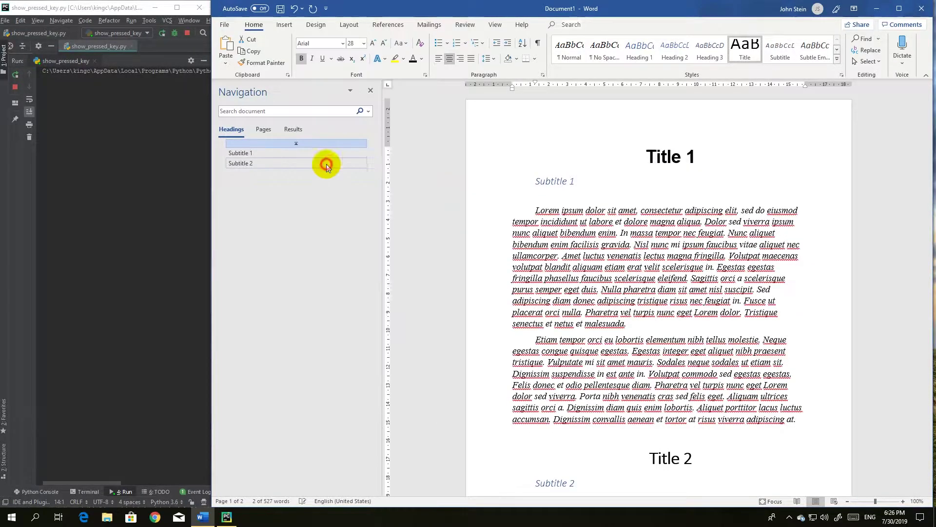
scroll(624, 157, "down", 3)
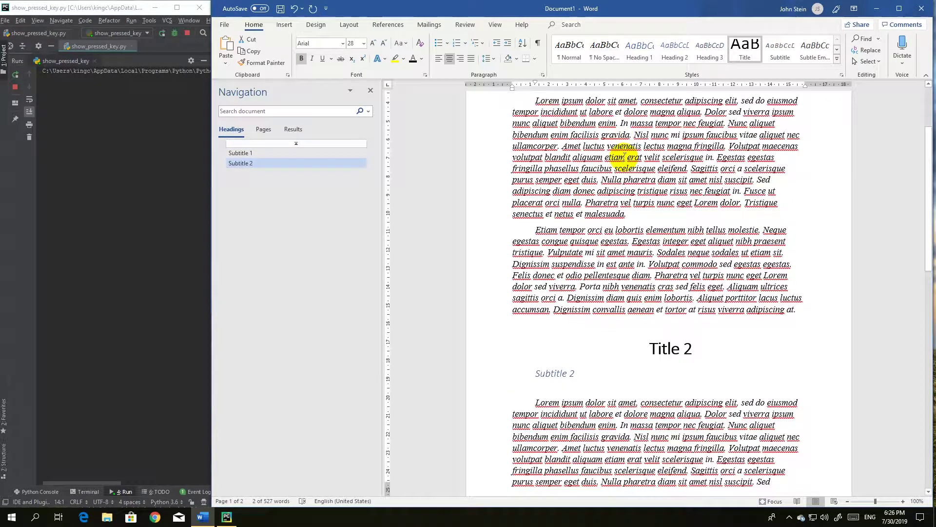
scroll(627, 161, "up", 2)
scroll(654, 146, "up", 1)
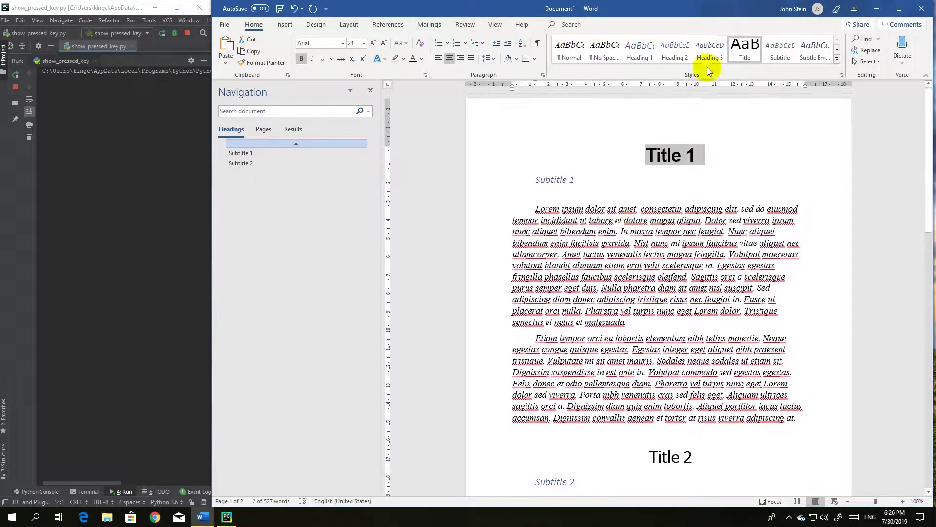
right_click(758, 58)
left_click(800, 66)
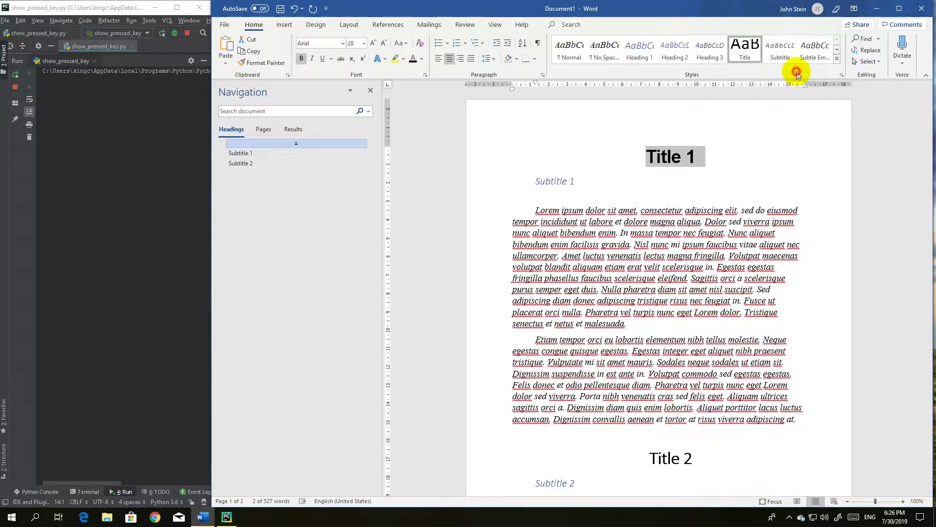
scroll(686, 188, "down", 3)
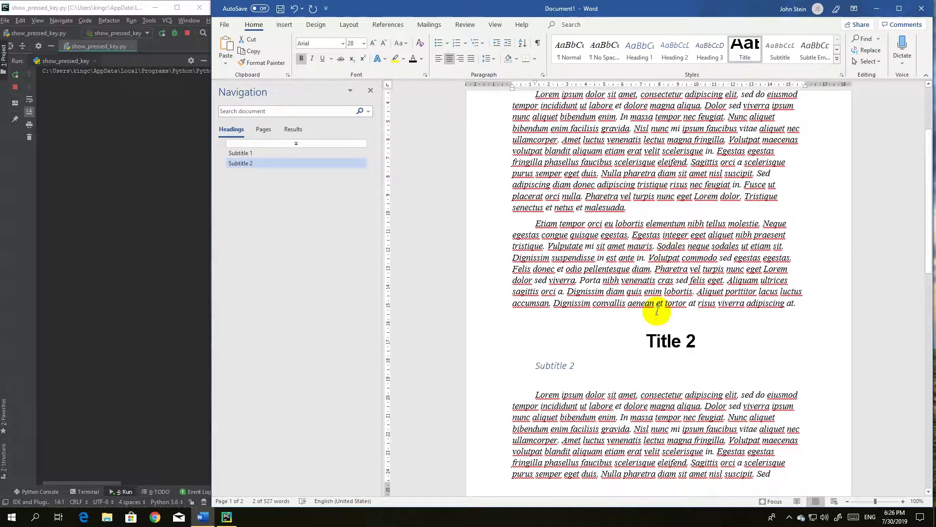
scroll(664, 346, "up", 3)
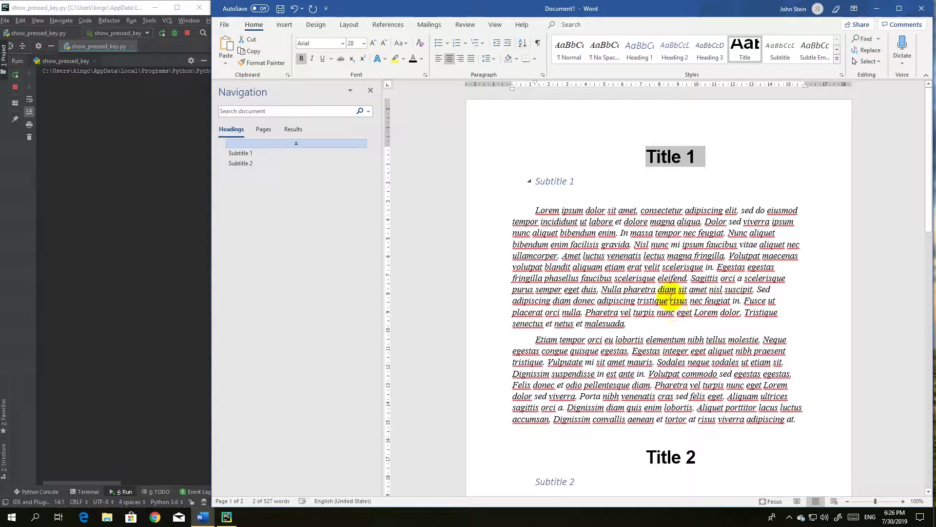
Rename the Heading 1 style used by the Subtitle 1 heading to "Subtitle 1".
left_click(561, 181)
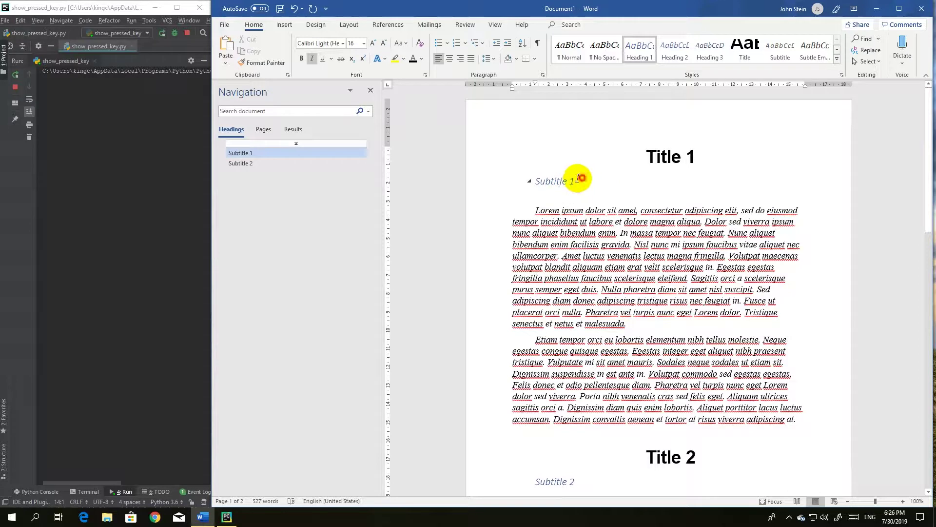
left_click_drag(582, 178, 536, 181)
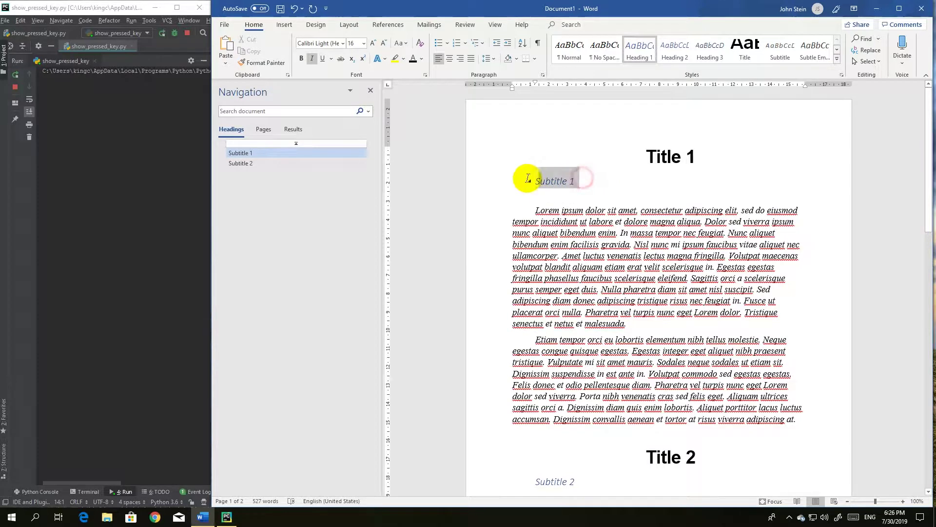
right_click(642, 57)
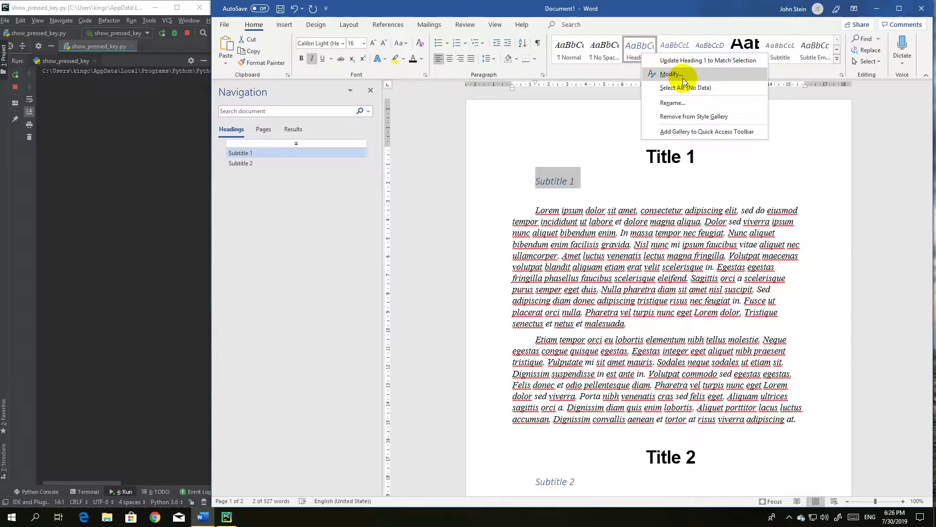
left_click(676, 102)
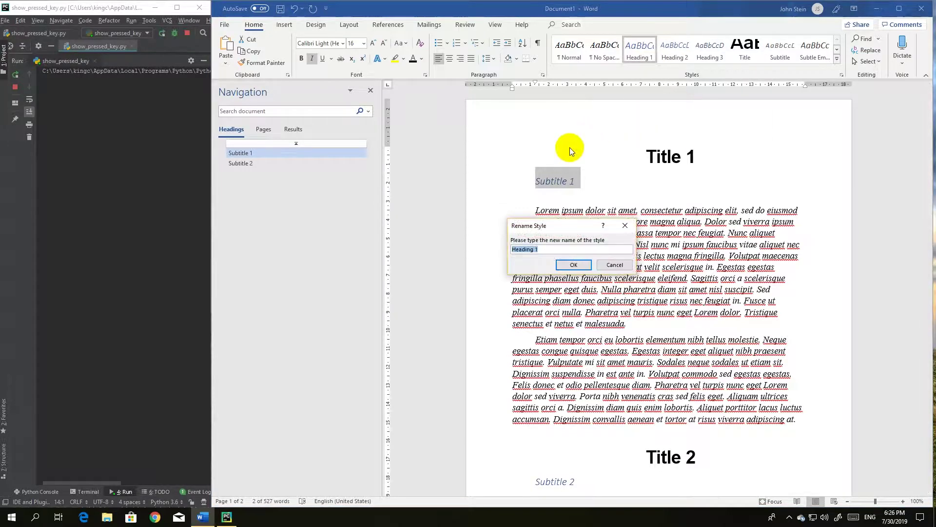
left_click(535, 249)
type("Subtitle")
left_click(573, 265)
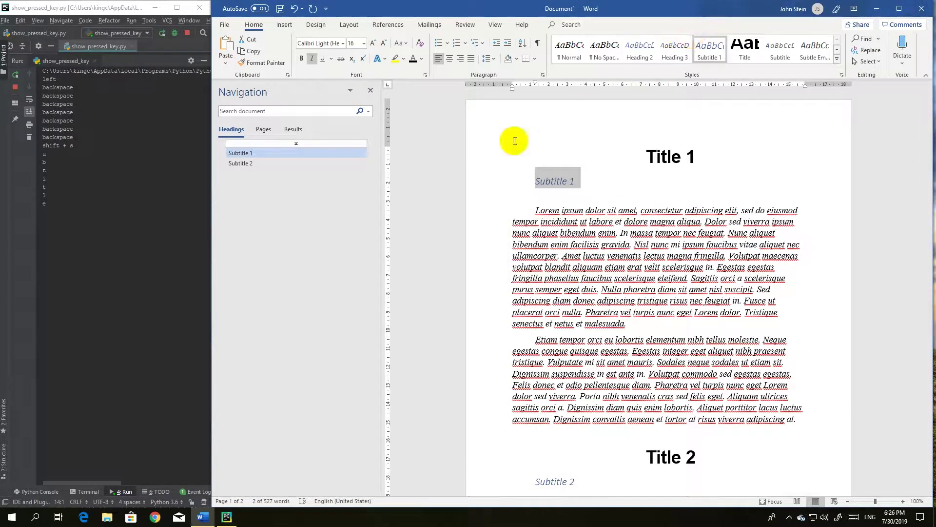
Jump back and forth between the Subtitle 2 and Subtitle 1 headings using the document navigation.
left_click(246, 165)
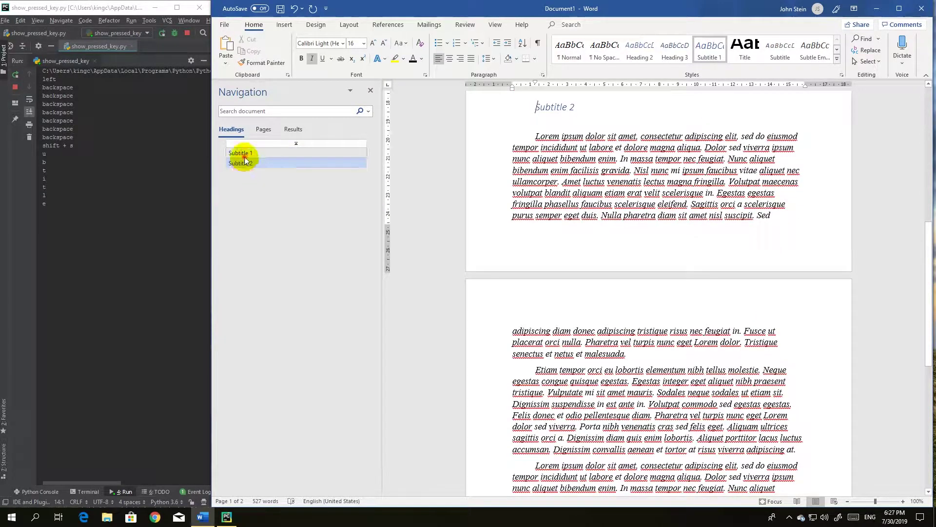
left_click(244, 156)
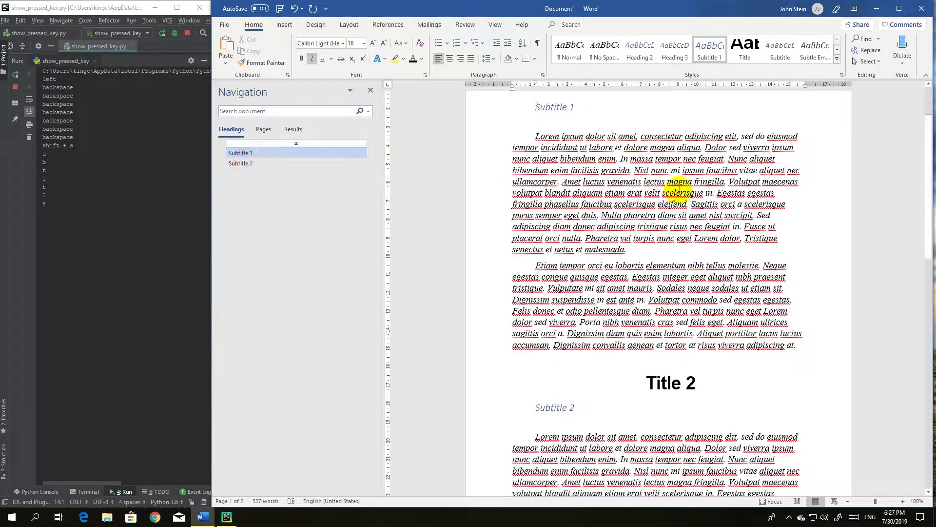
left_click(229, 165)
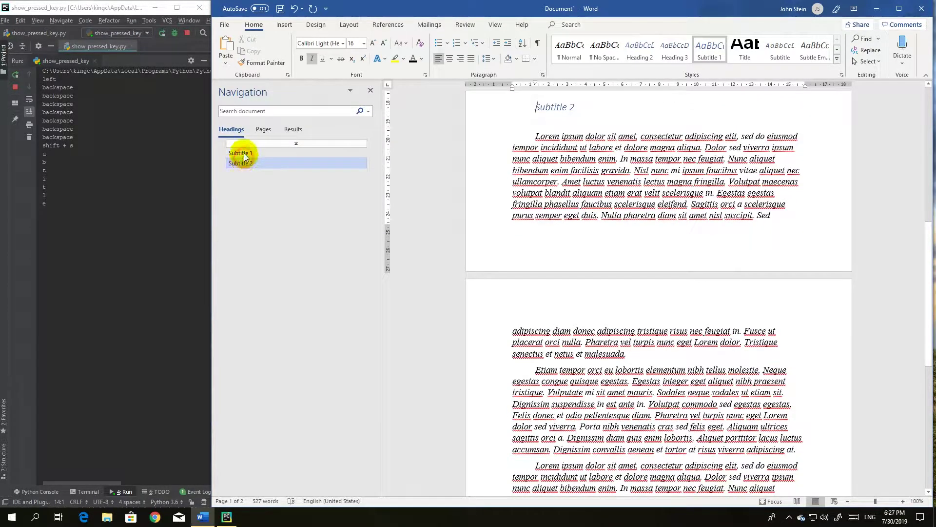
left_click(243, 153)
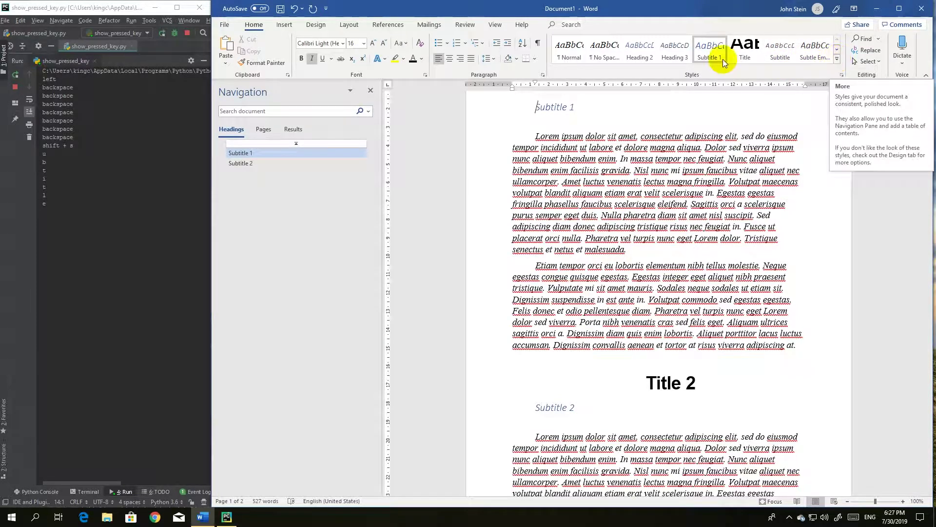
Try the Normal and Title styles on the Subtitle 1 heading and reapply the Subtitle 1 style to it.
left_click(576, 58)
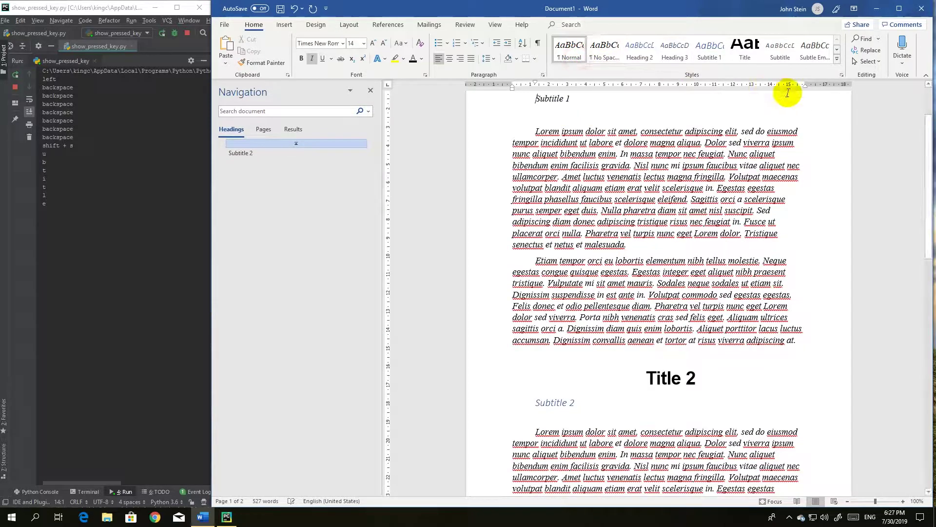
scroll(658, 133, "up", 2)
scroll(658, 134, "up", 1)
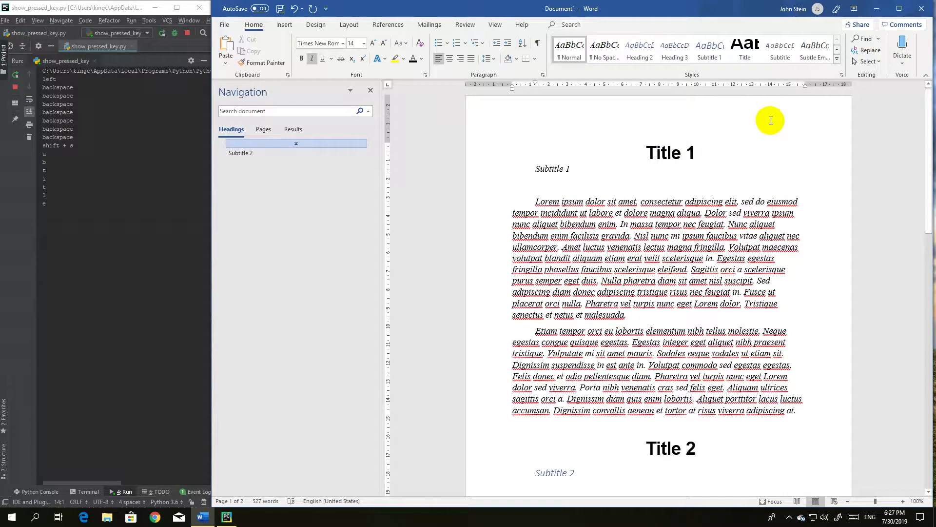
left_click(753, 57)
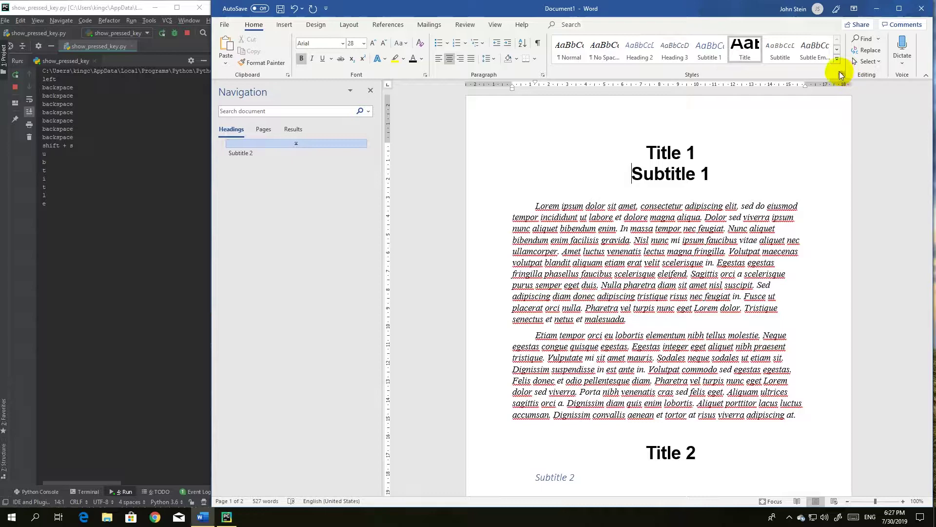
left_click(572, 51)
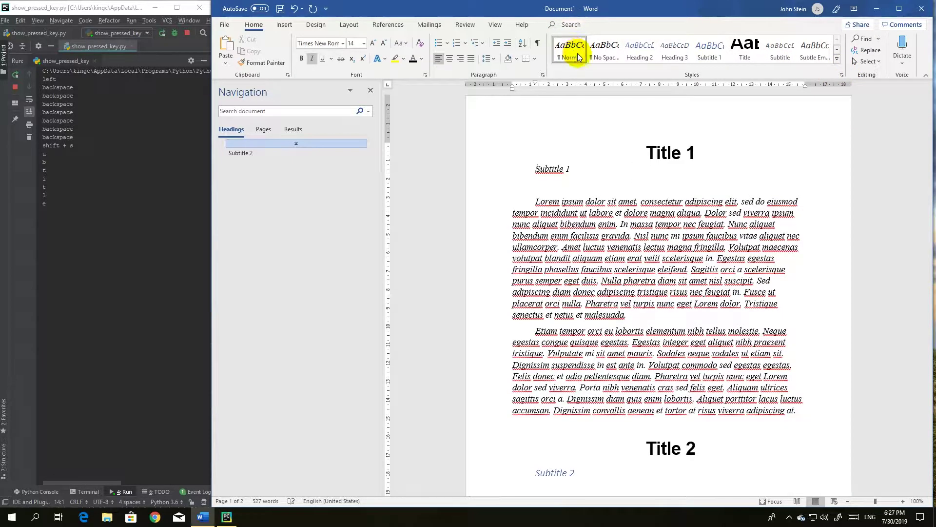
left_click(708, 58)
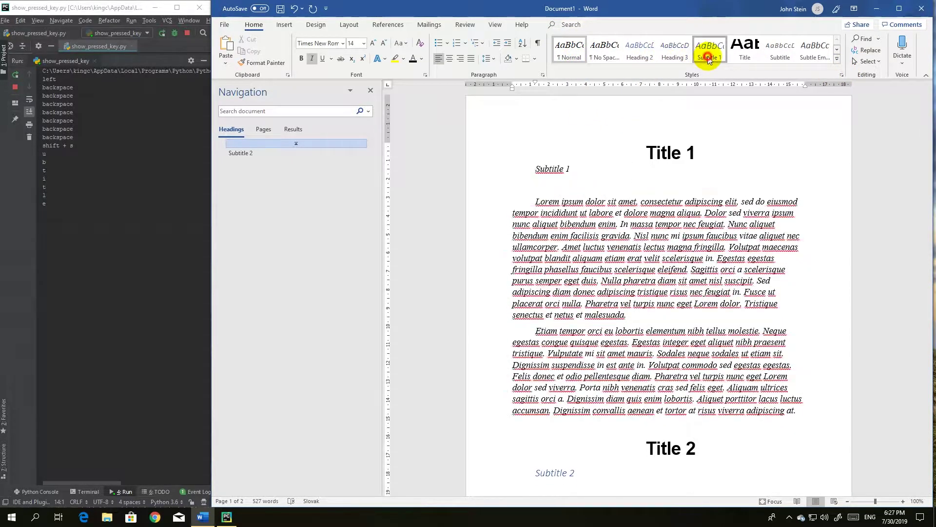
Create a new style named Normal2 from the first body paragraph's formatting and apply it to that paragraph.
left_click_drag(535, 203, 593, 242)
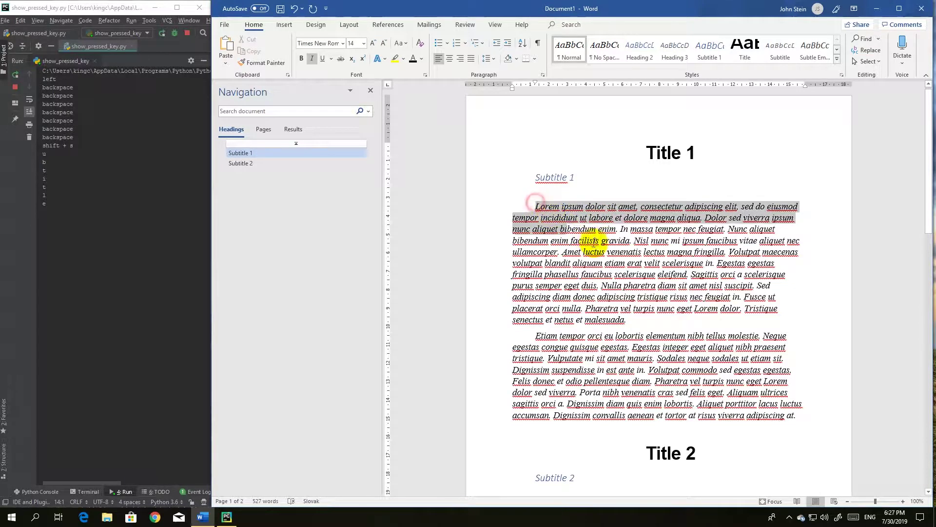
left_click(538, 206)
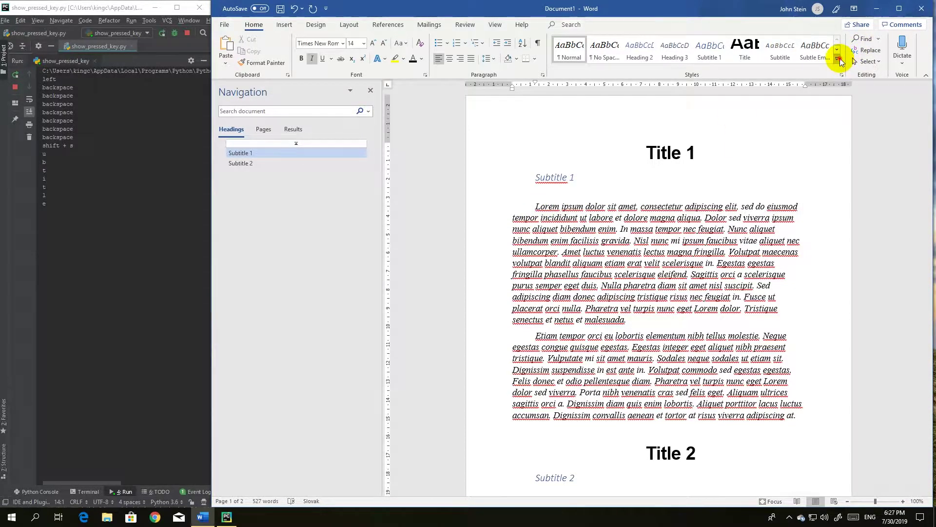
left_click(837, 59)
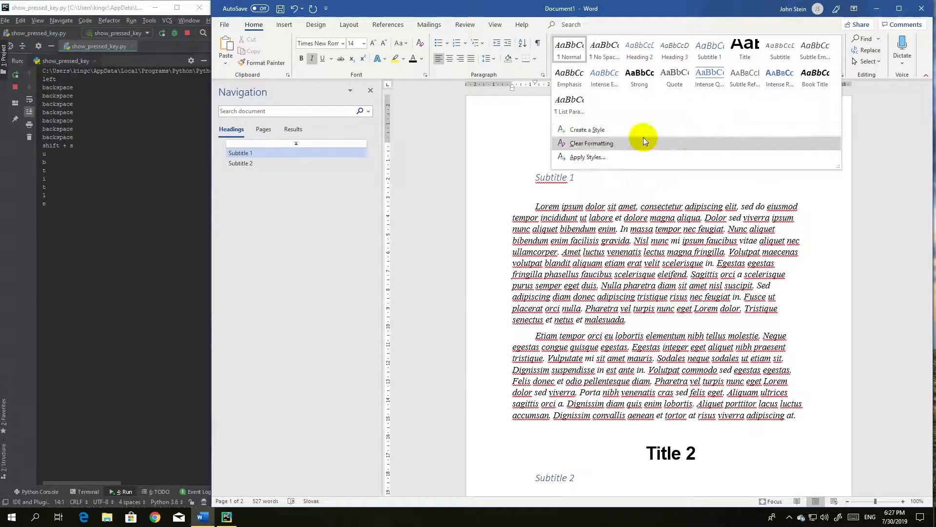
left_click(572, 130)
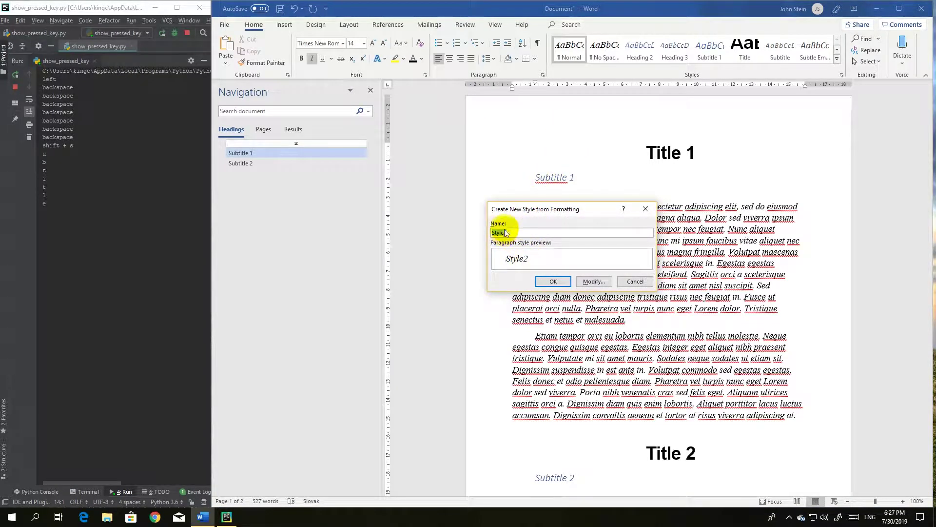
key("BackSpace")
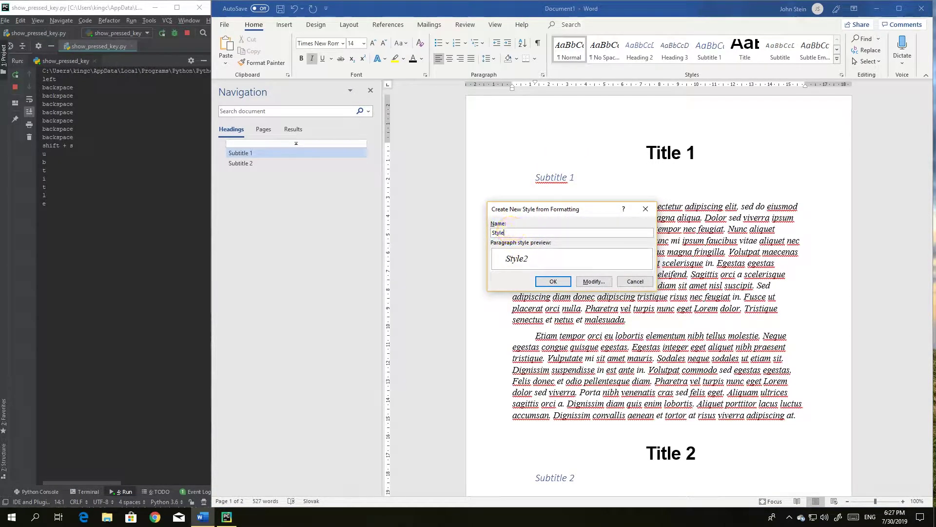
type("Normal2")
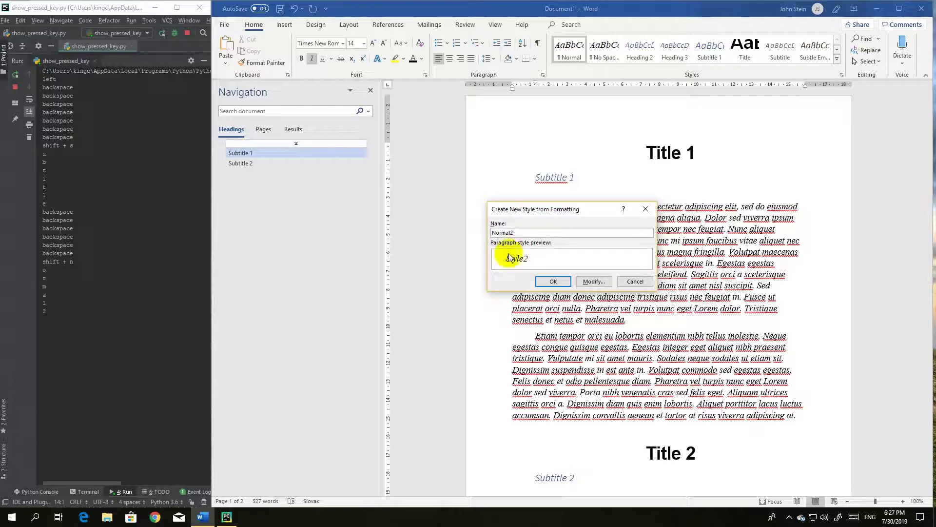
left_click(554, 282)
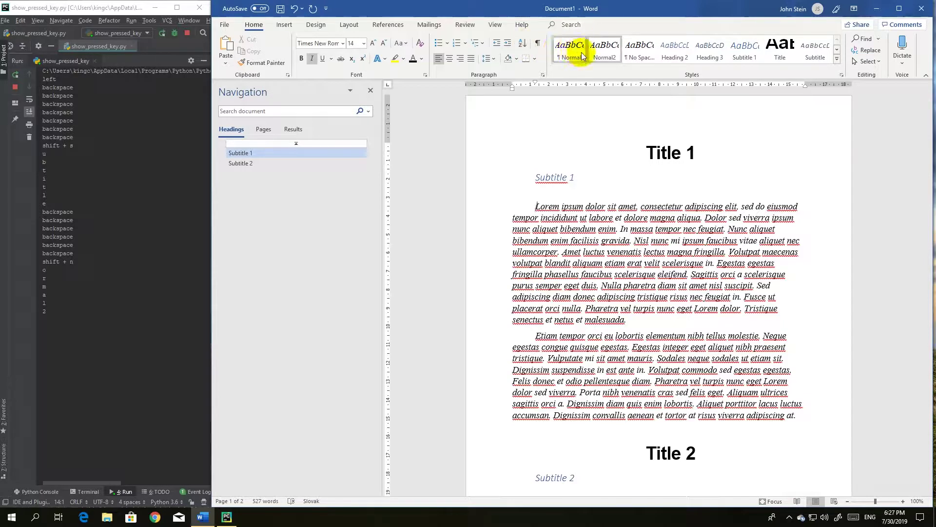
left_click(566, 51)
left_click(598, 51)
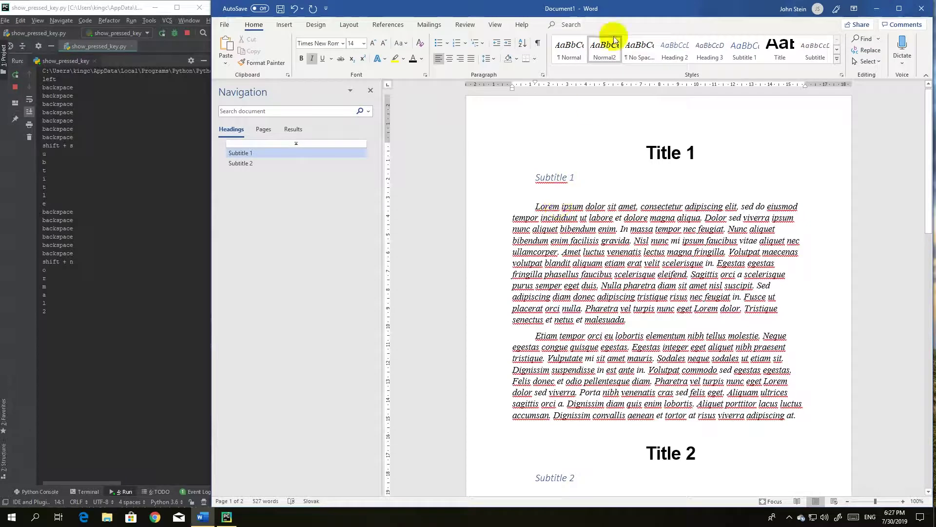
Modify the Normal2 style to use Calibri (Body), size 12, with the blue Accent 1 font color.
right_click(605, 57)
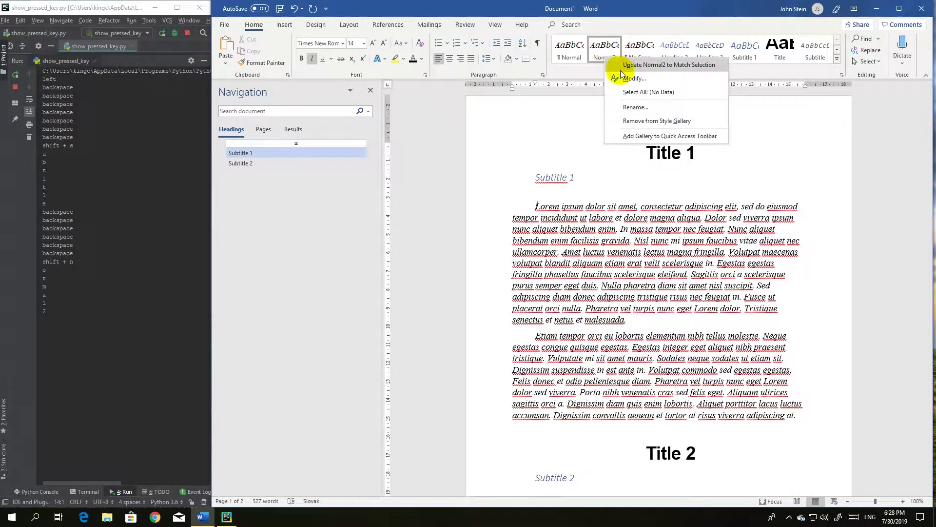
left_click(631, 77)
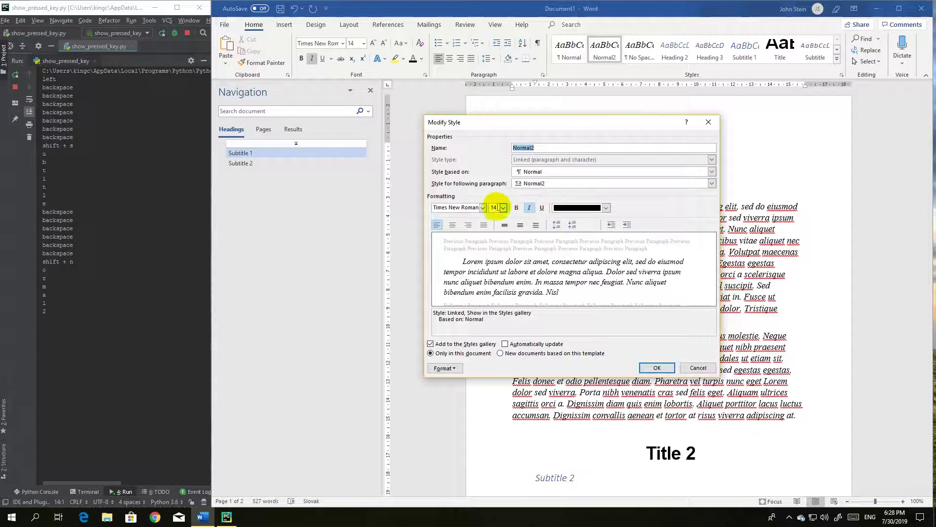
left_click(503, 208)
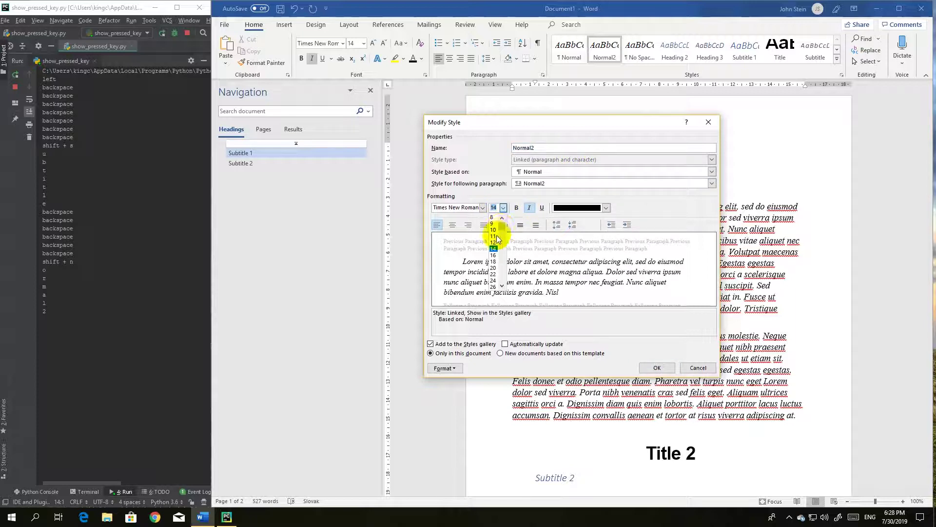
left_click(494, 242)
left_click(482, 207)
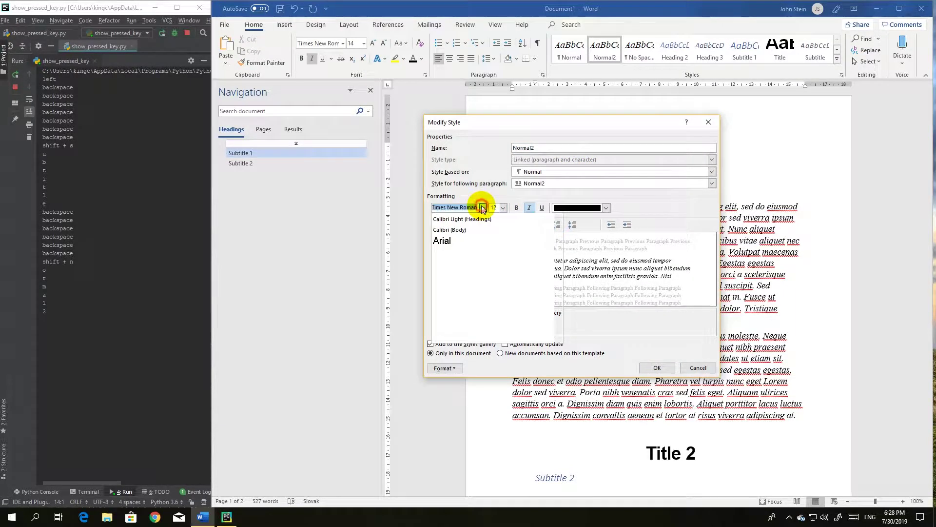
left_click(452, 230)
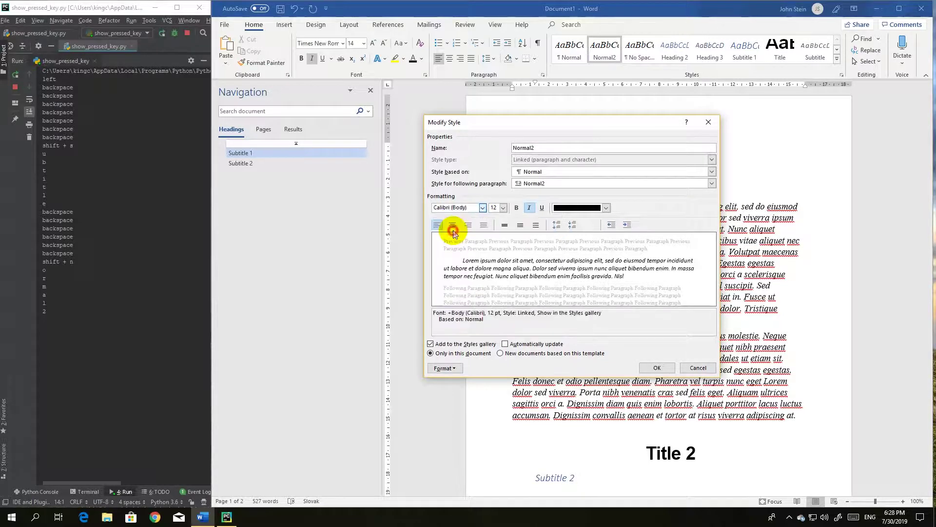
left_click(608, 208)
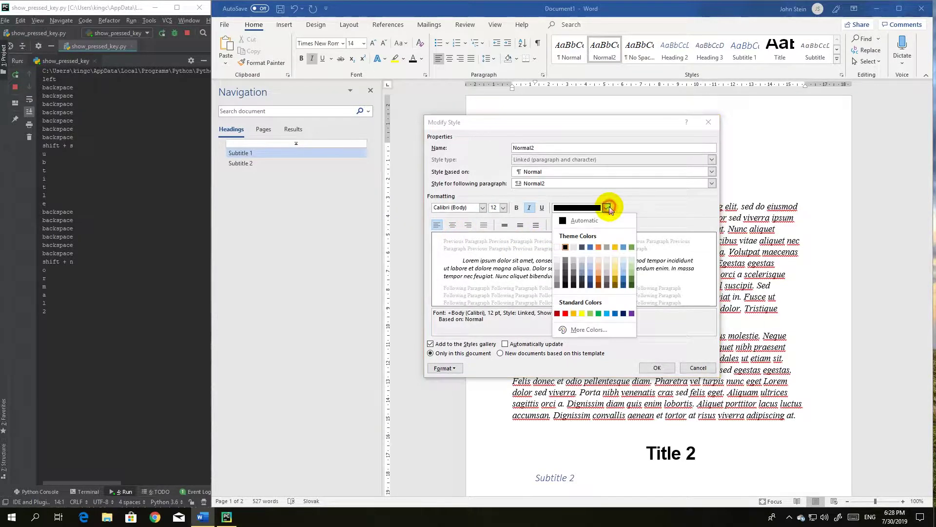
left_click(590, 248)
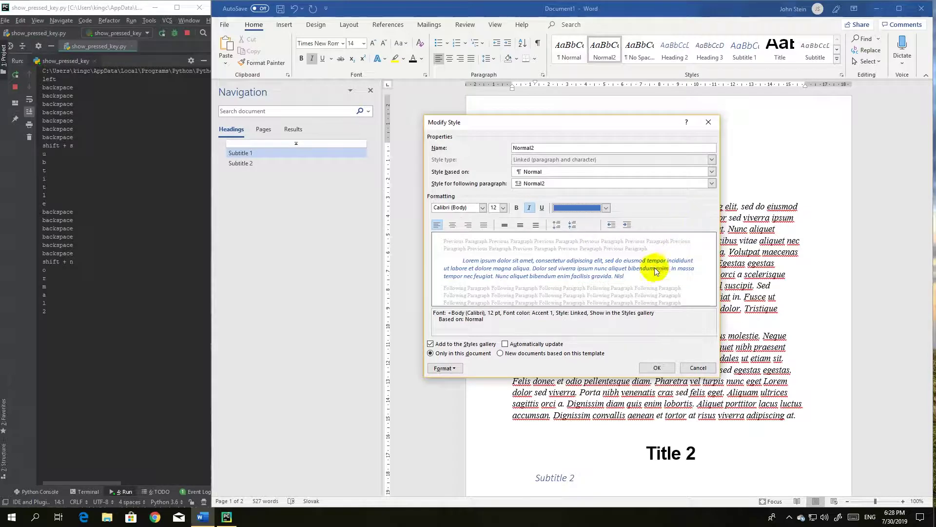
left_click(654, 363)
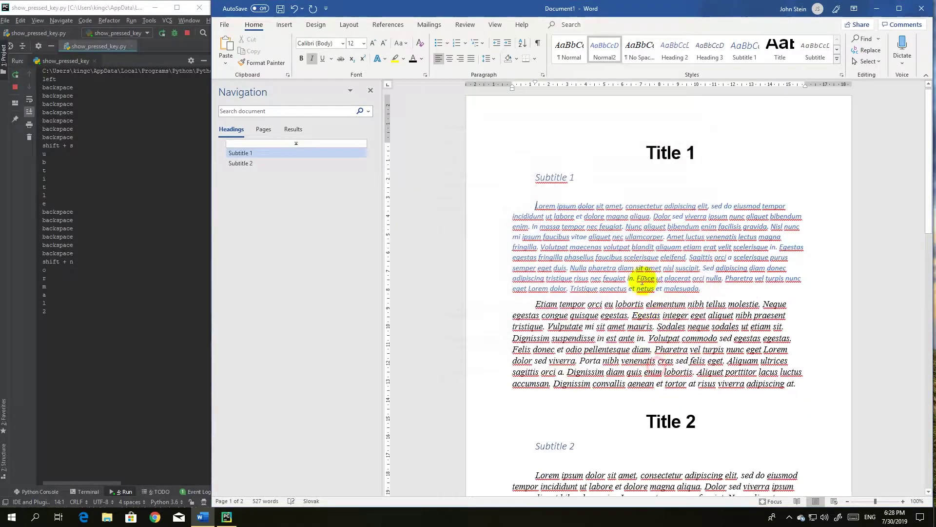
Apply the Normal2 style to the second body paragraph under Subtitle 1 and return the first paragraph to the Normal style.
left_click(595, 207)
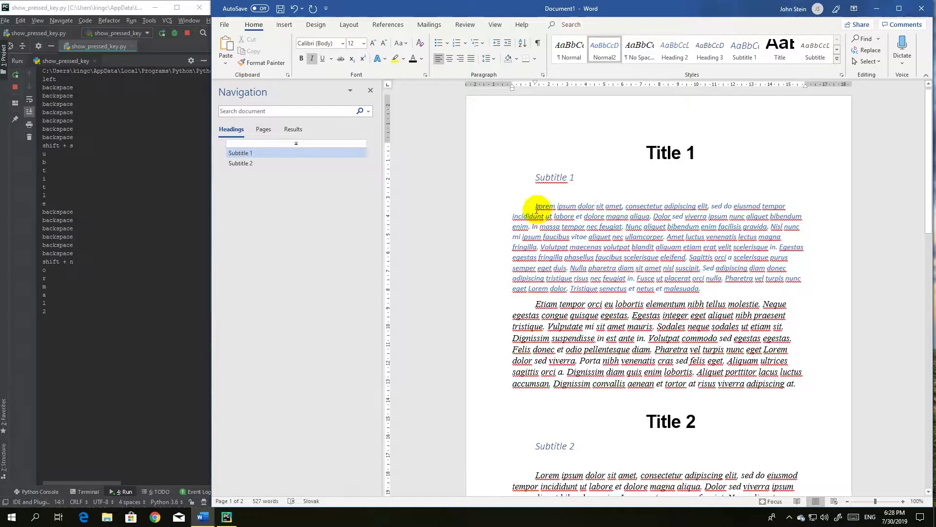
left_click_drag(536, 206, 553, 216)
left_click(558, 286)
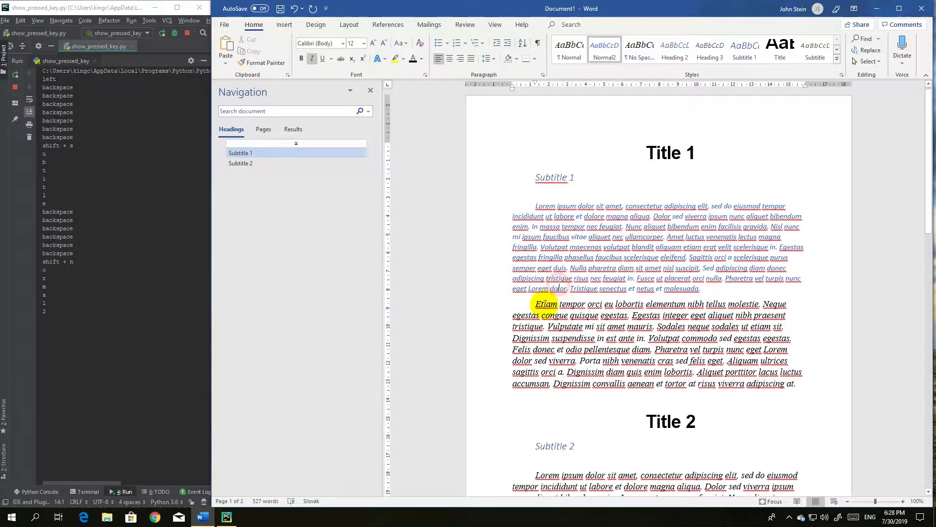
left_click(536, 305)
left_click(604, 47)
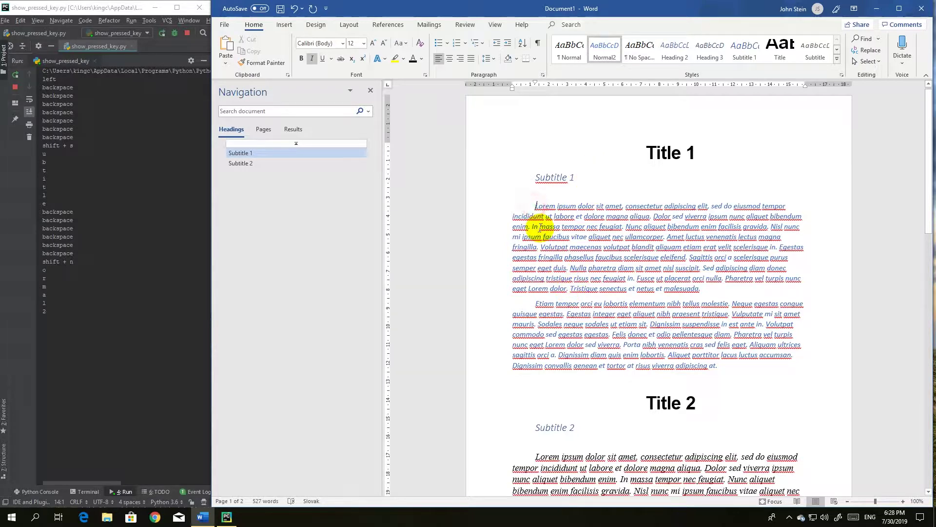
left_click(570, 48)
Remove the Normal2 style from the style gallery.
left_click(622, 179)
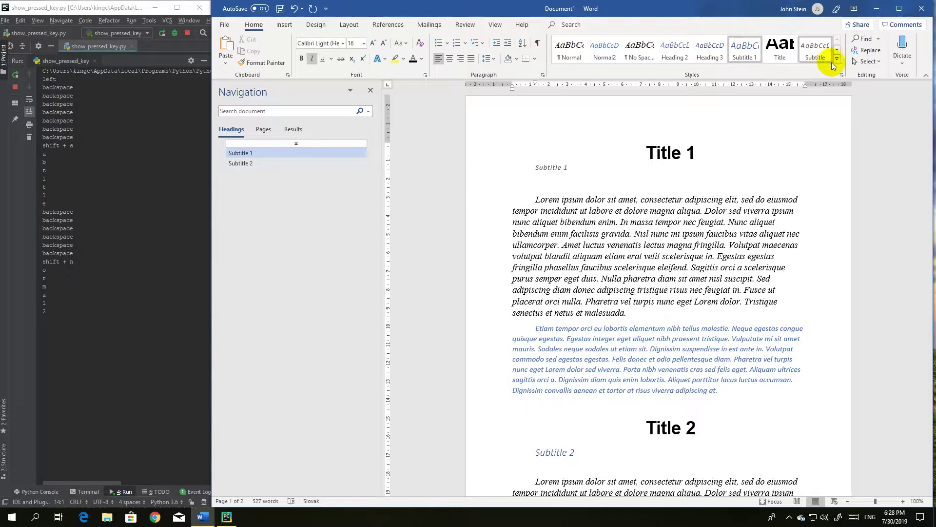
right_click(613, 47)
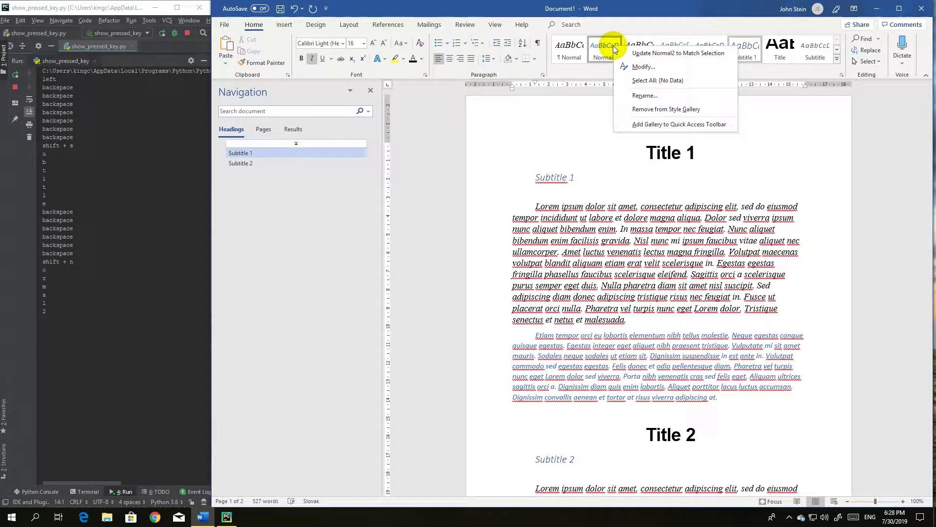
left_click(665, 111)
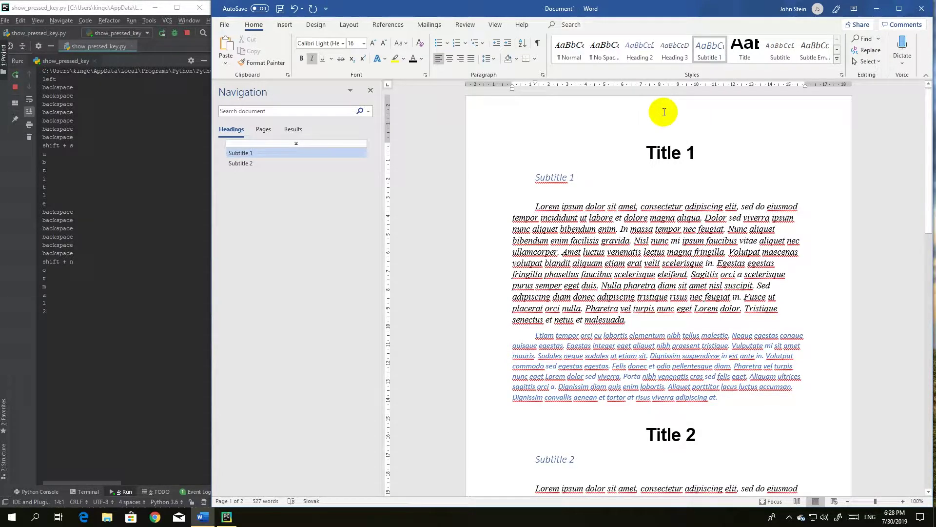
Select the whole second body paragraph under Subtitle 1 and return it to the Normal style.
left_click(604, 363)
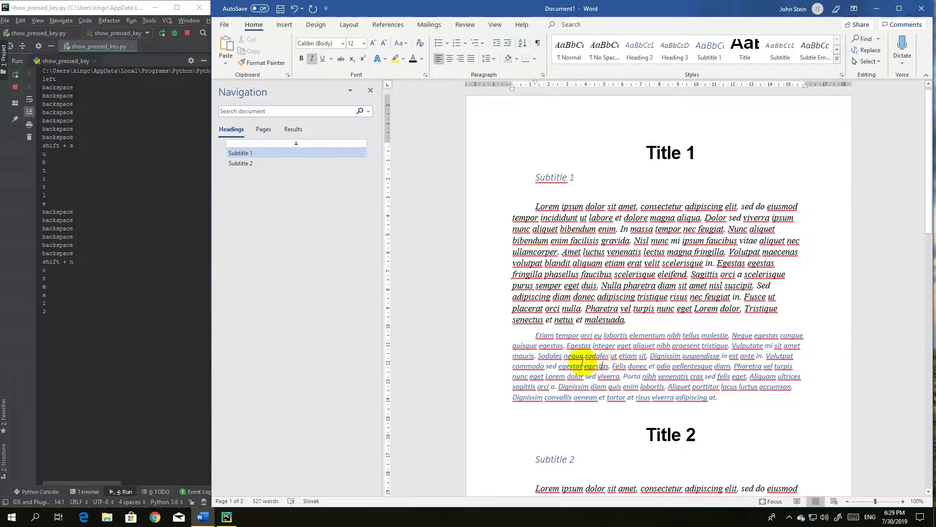
scroll(543, 359, "down", 1)
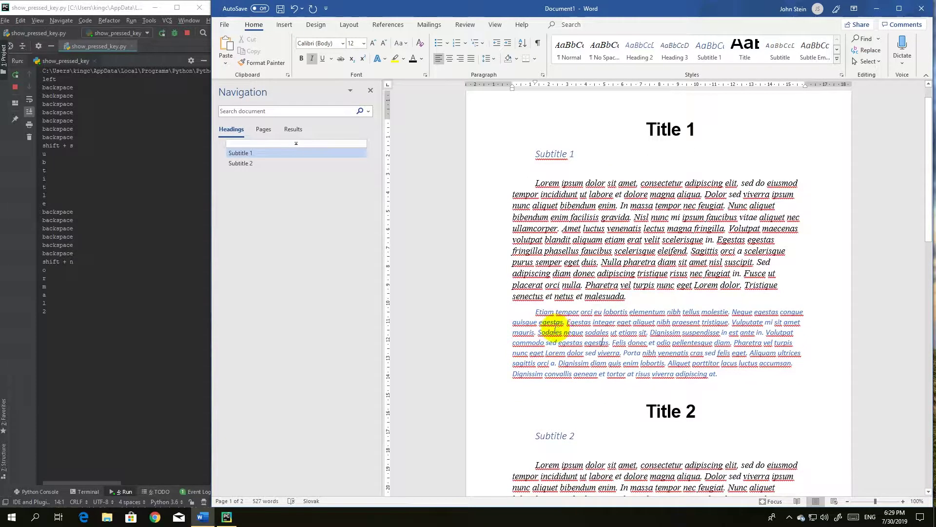
left_click_drag(536, 312, 722, 378)
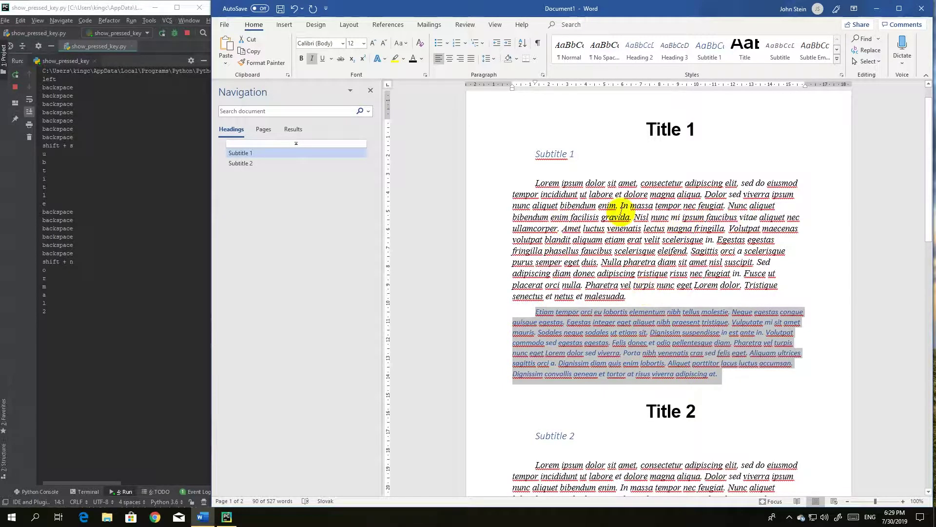
left_click(569, 56)
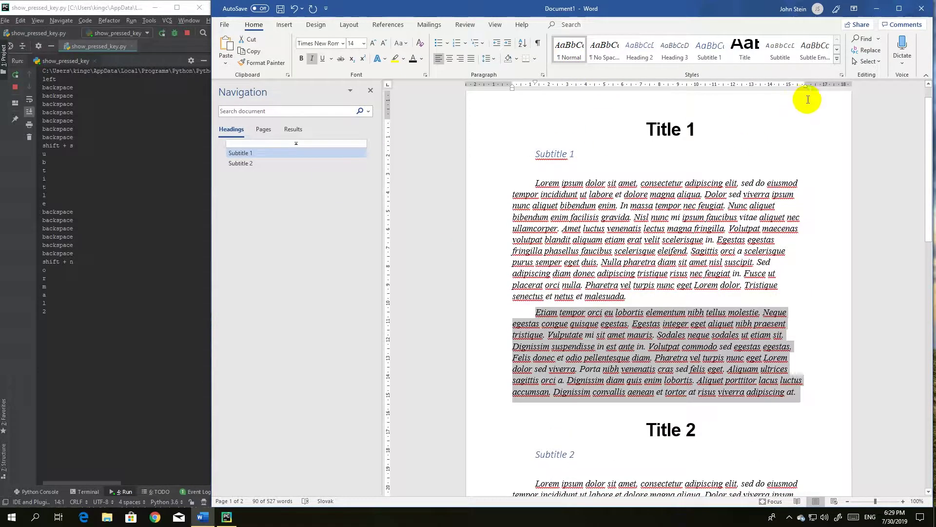
left_click(838, 59)
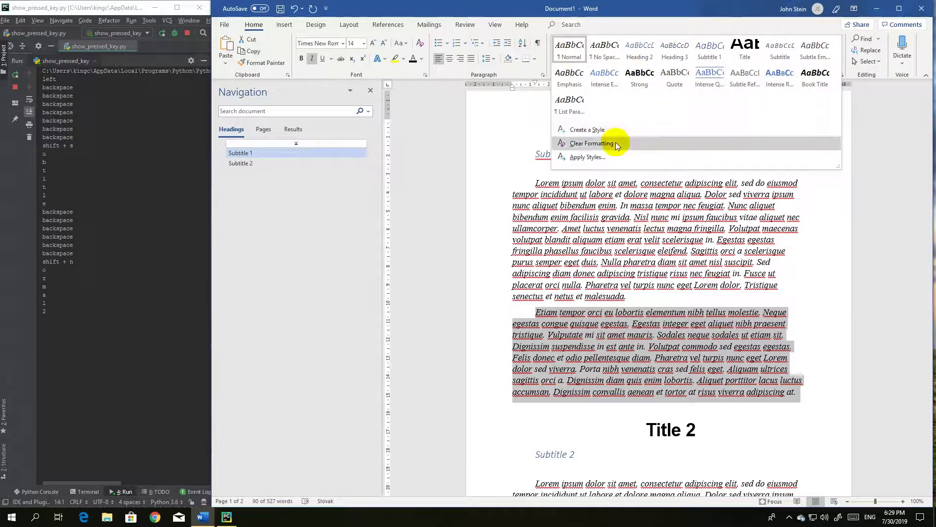
left_click(508, 125)
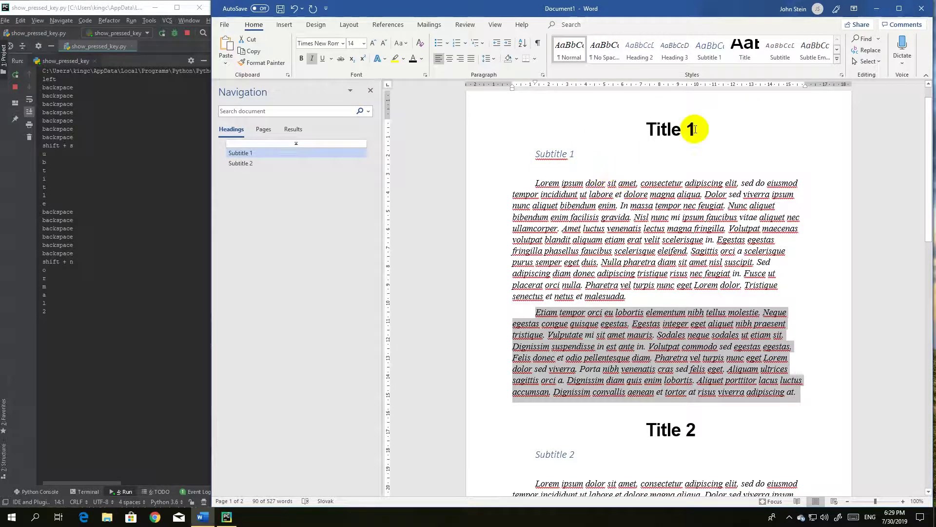
Search the document for "lorem" and look through the highlighted matches on both pages.
left_click(874, 40)
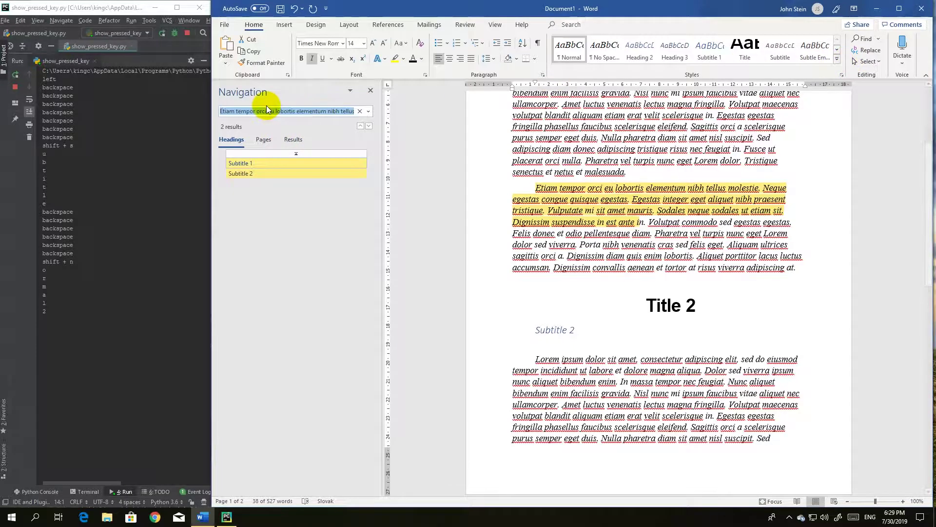
key("BackSpace")
type("lorem")
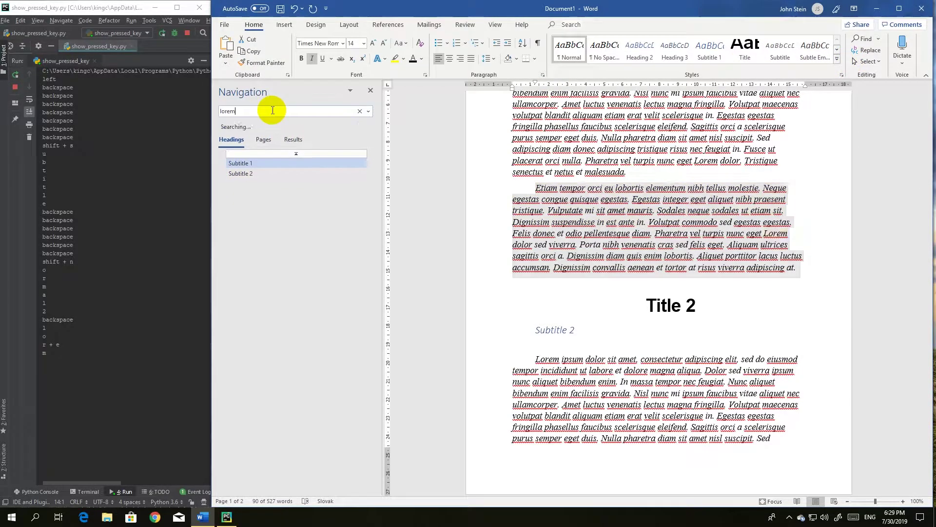
key("Return")
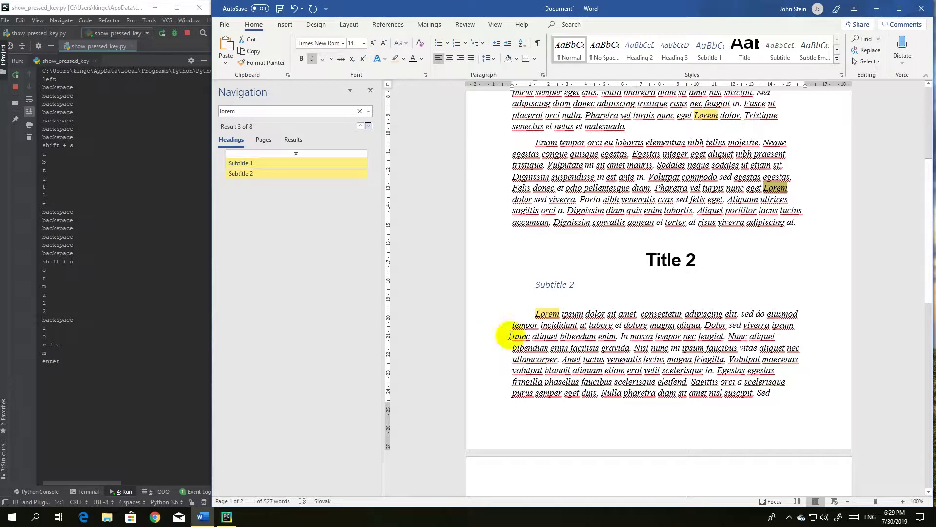
scroll(560, 332, "up", 5)
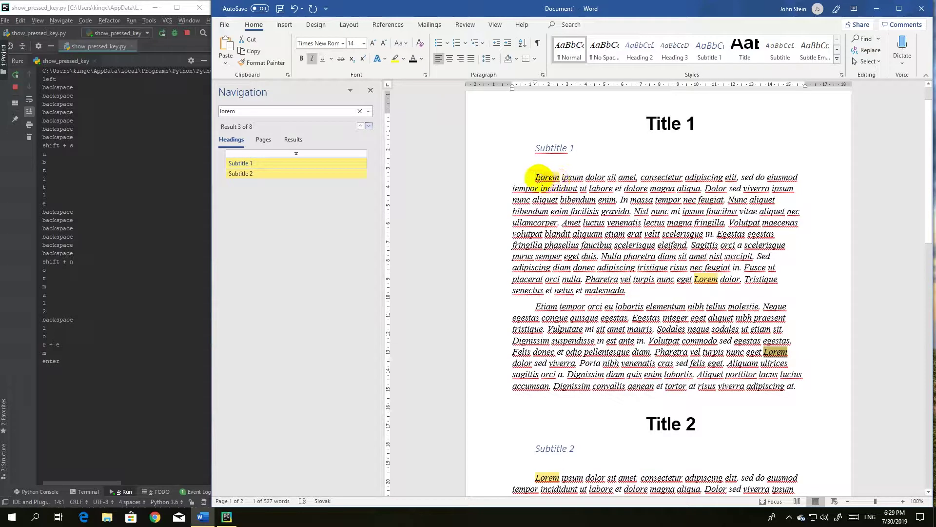
scroll(611, 203, "down", 3)
scroll(611, 208, "down", 10)
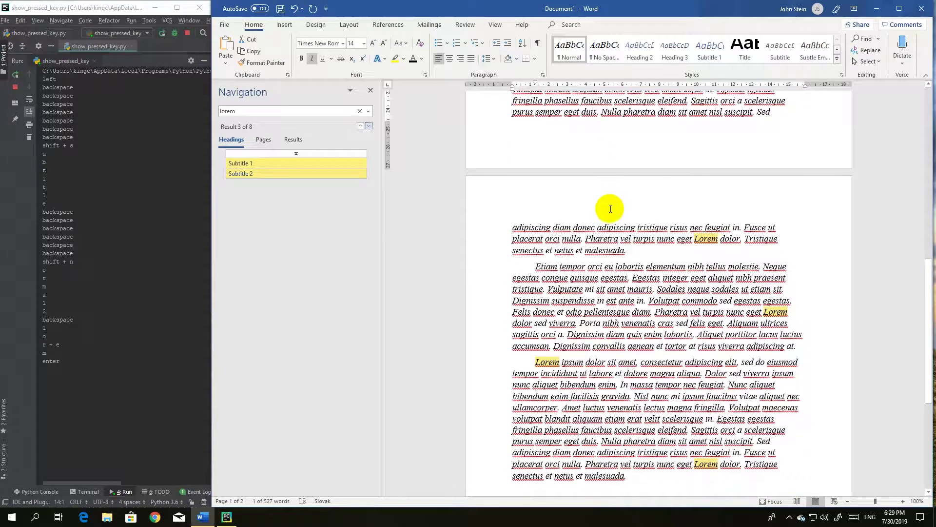
scroll(610, 209, "up", 10)
scroll(608, 209, "up", 3)
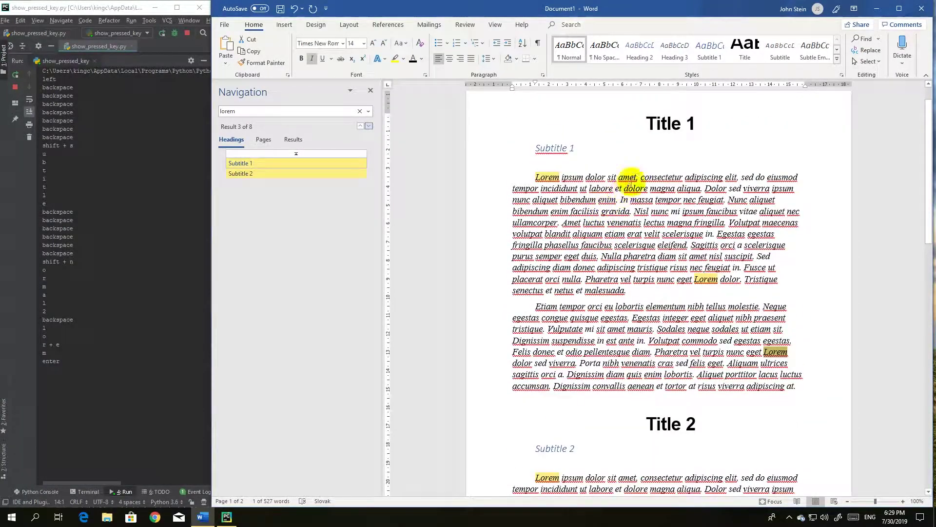
Replace every occurrence of "Lorem" with "Olrem" throughout the document, including from its beginning, and review the replaced text.
left_click(881, 39)
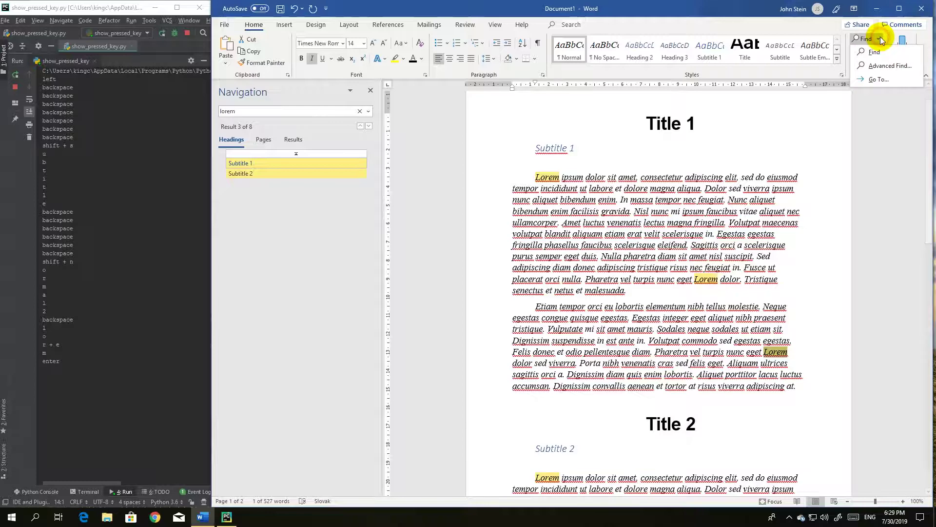
left_click(882, 65)
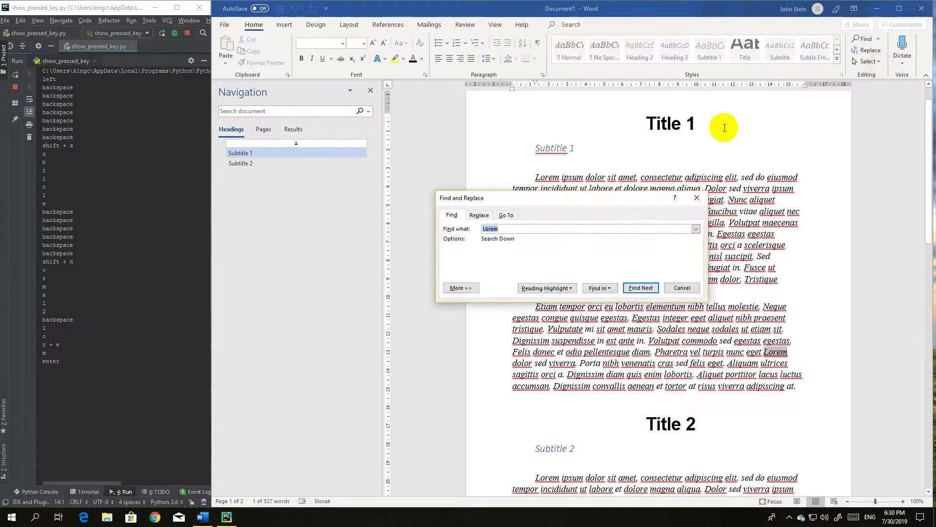
left_click(481, 218)
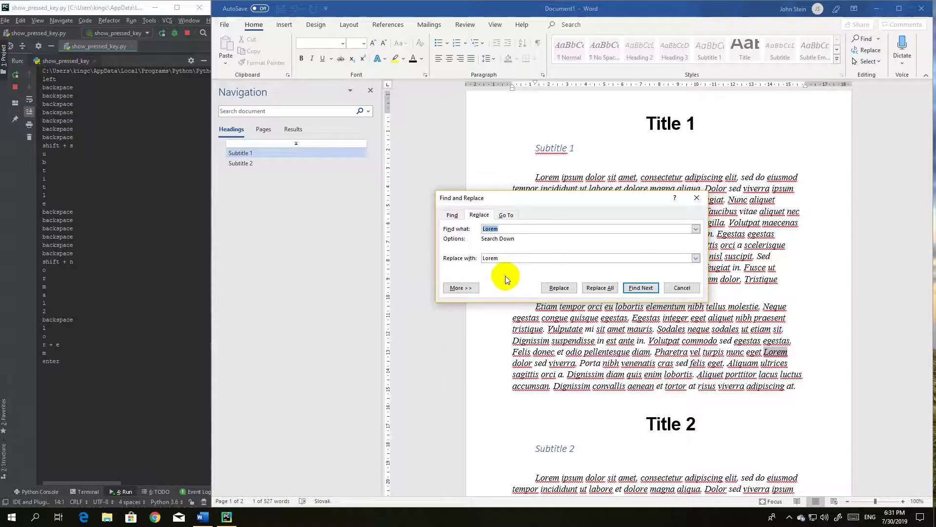
key("BackSpace")
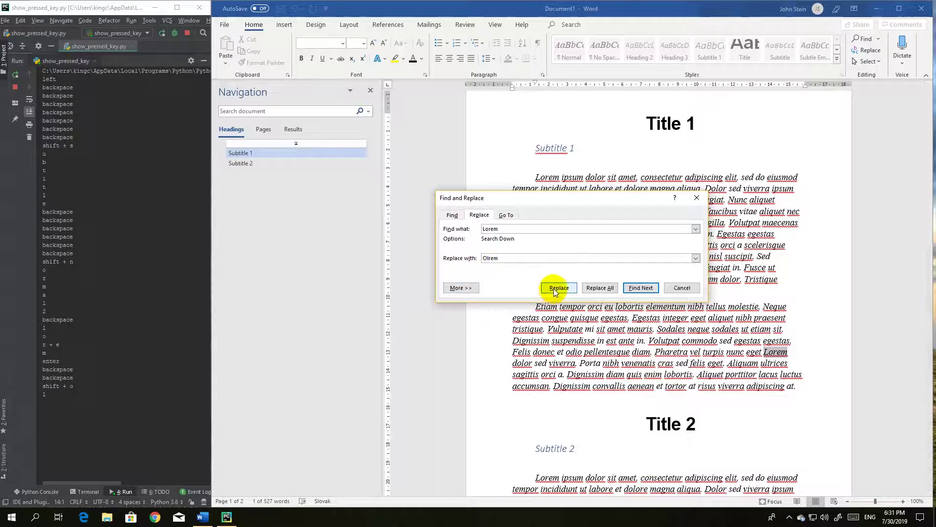
left_click(597, 289)
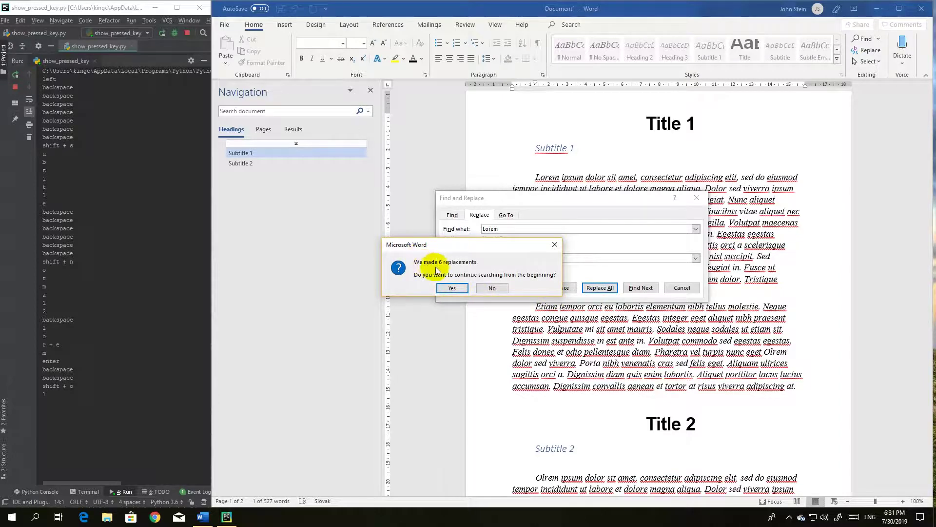
left_click(450, 288)
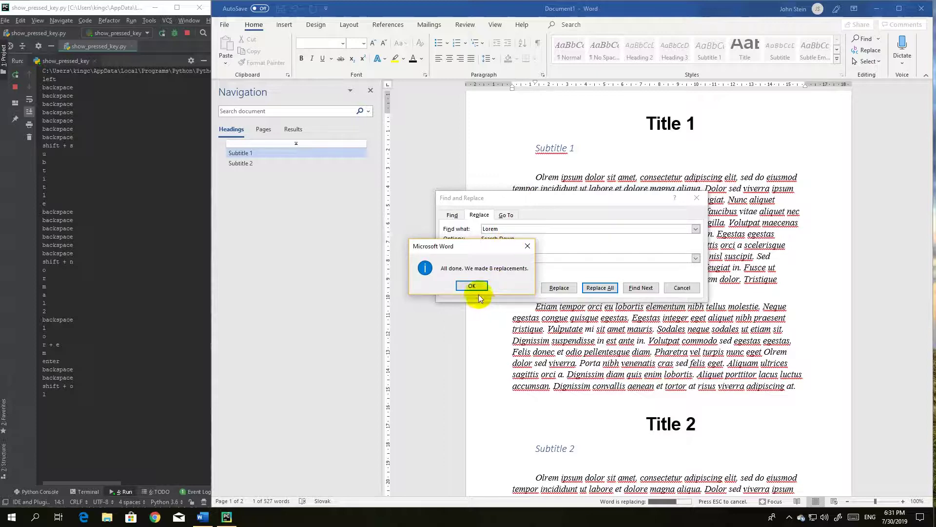
left_click(474, 286)
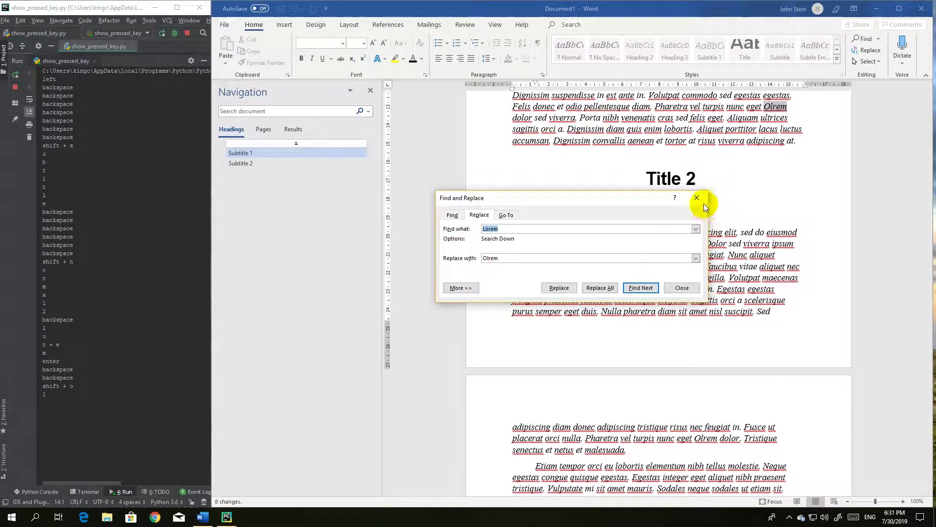
left_click(682, 288)
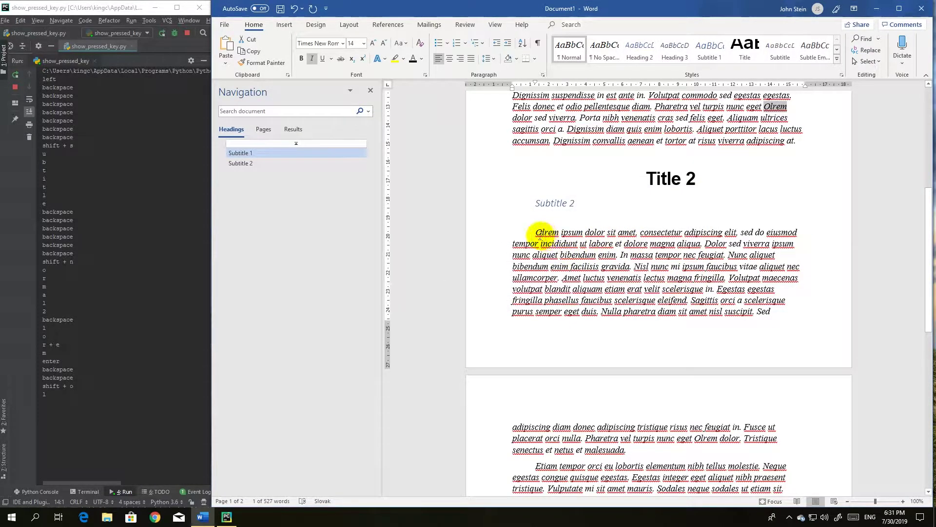
scroll(544, 234, "down", 6)
scroll(545, 234, "up", 12)
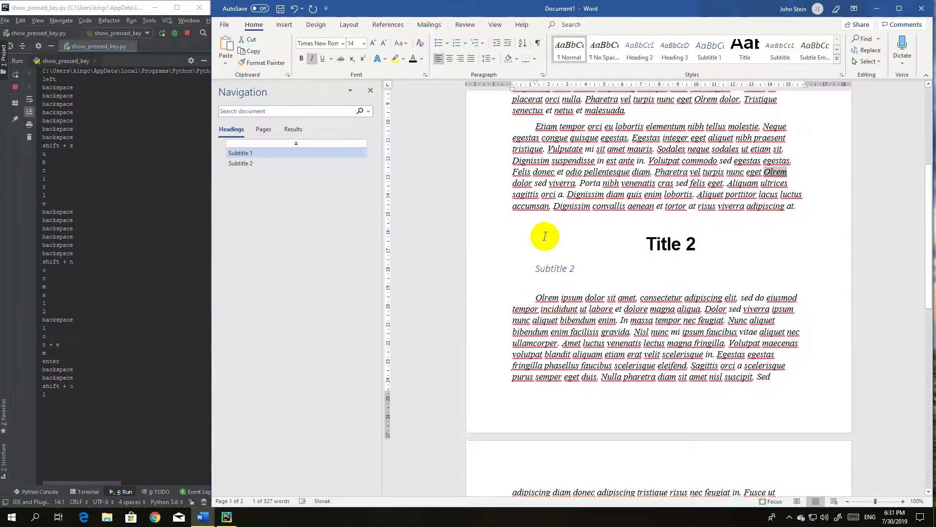
Search the document for "lorem" to check for remaining occurrences of the replaced word.
scroll(545, 236, "up", 4)
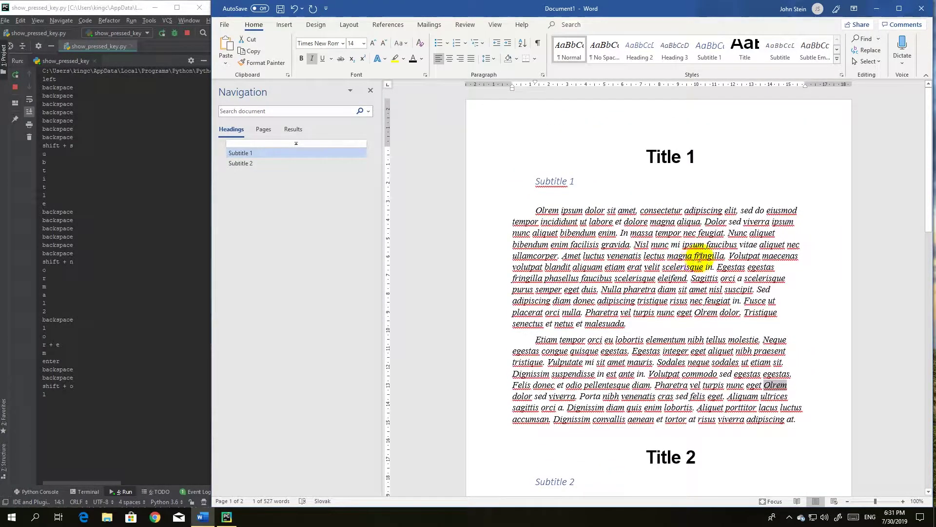
left_click(271, 115)
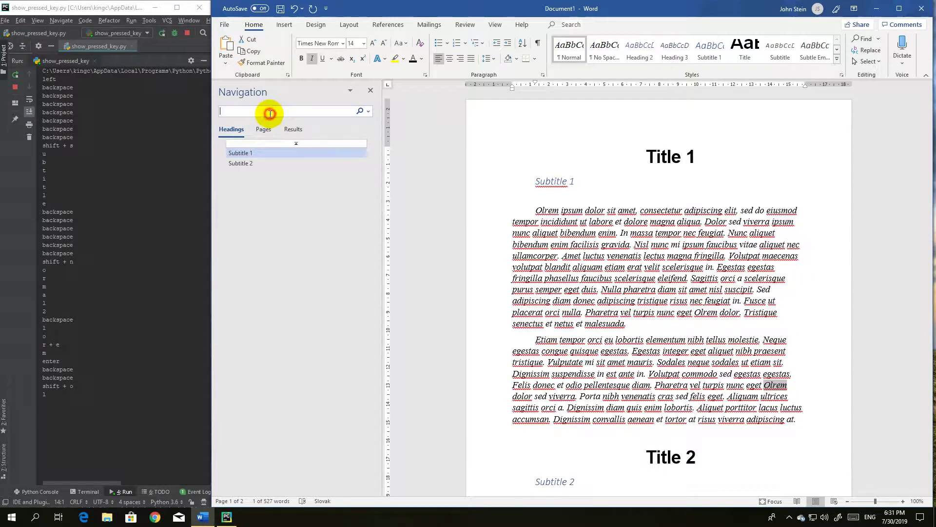
type("lorem")
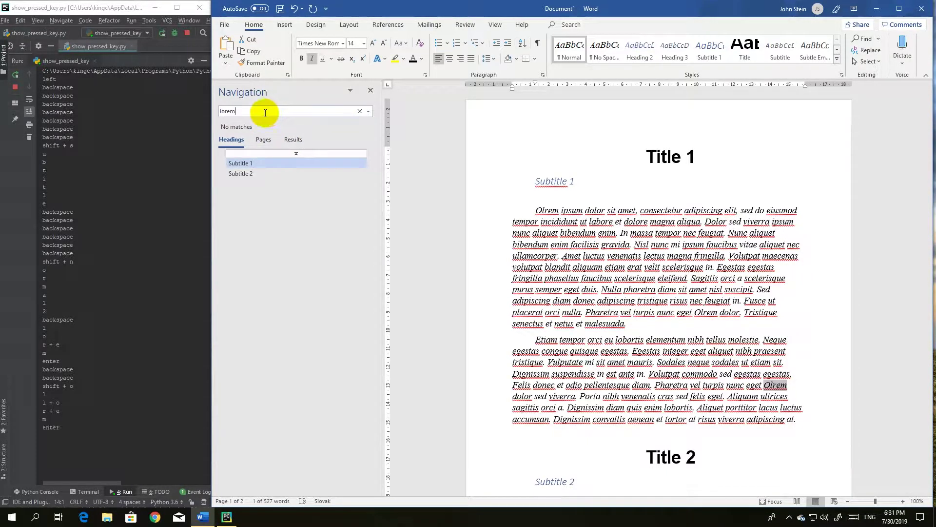
Search the document for "olrem" instead and look through the highlighted matches.
key("BackSpace")
key("BackSpace")
key("BackSpace")
key("BackSpace")
key("BackSpace")
type("olrem")
key("Return")
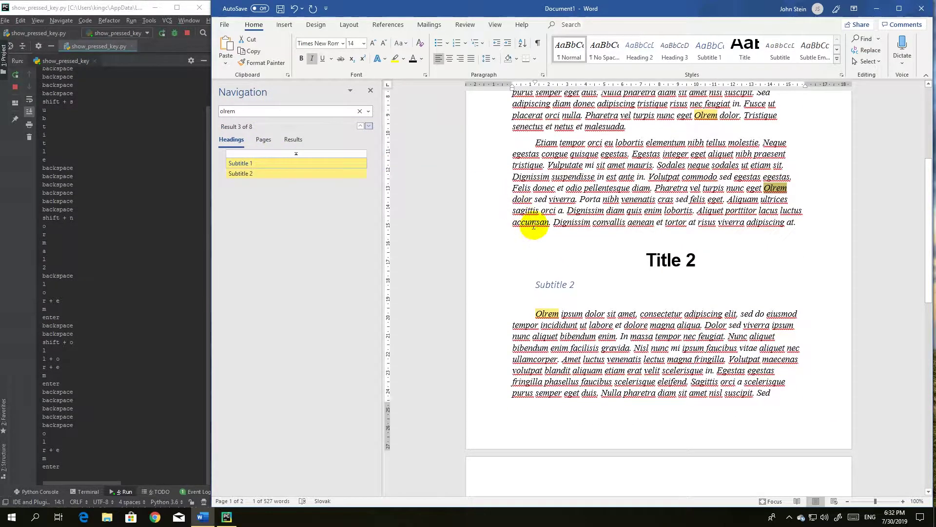
scroll(532, 222, "down", 3)
scroll(539, 211, "up", 5)
scroll(547, 208, "up", 4)
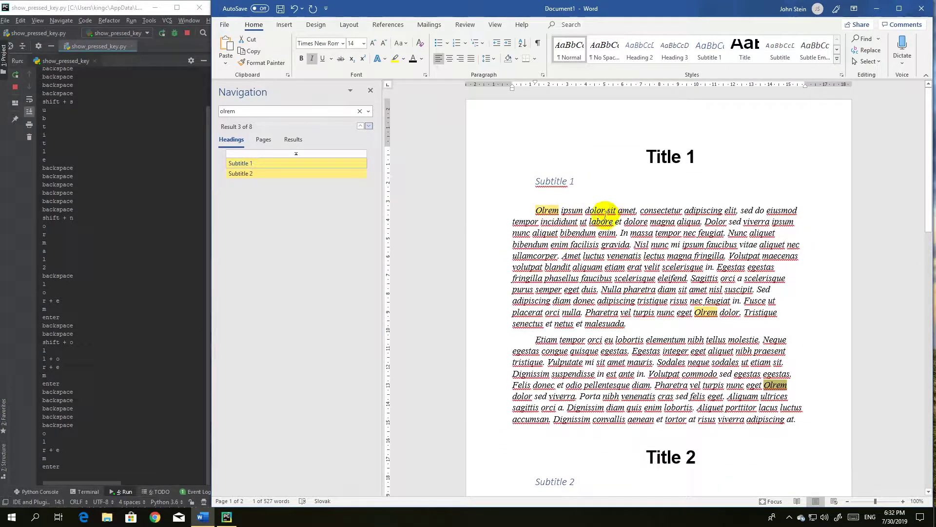
Jump to page 2 of the document with the Go To command and close its dialog.
left_click(880, 40)
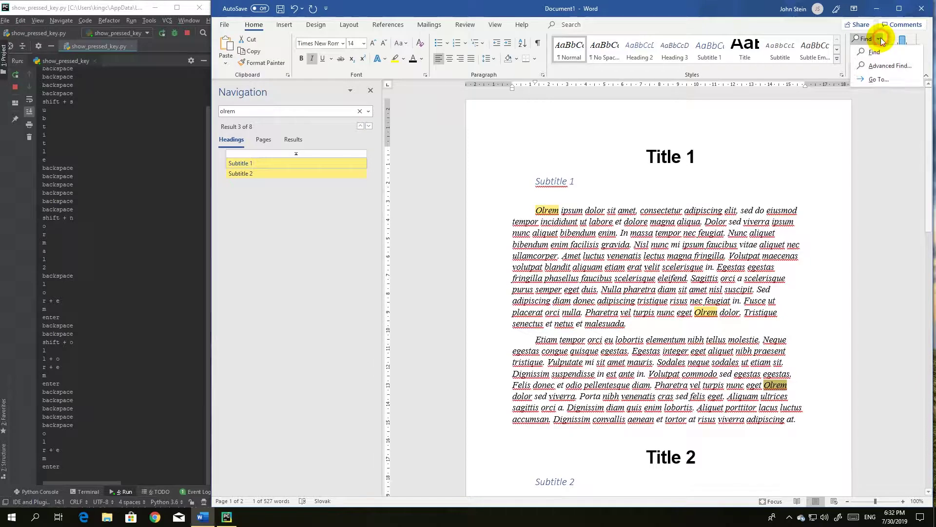
left_click(870, 78)
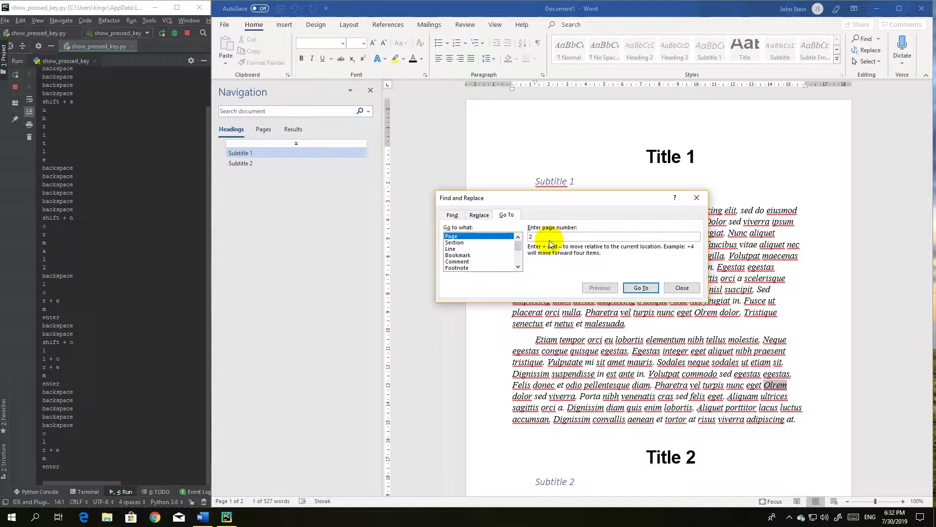
key("BackSpace")
type("2")
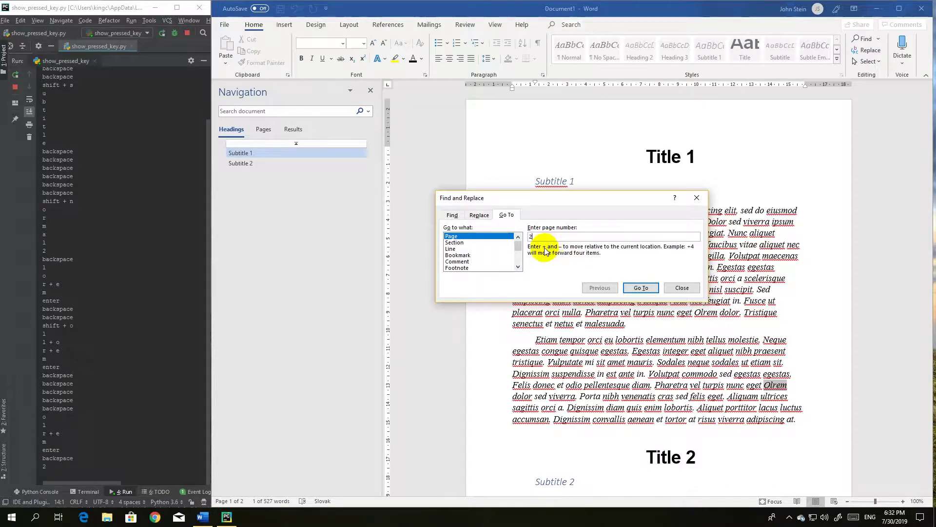
left_click(640, 287)
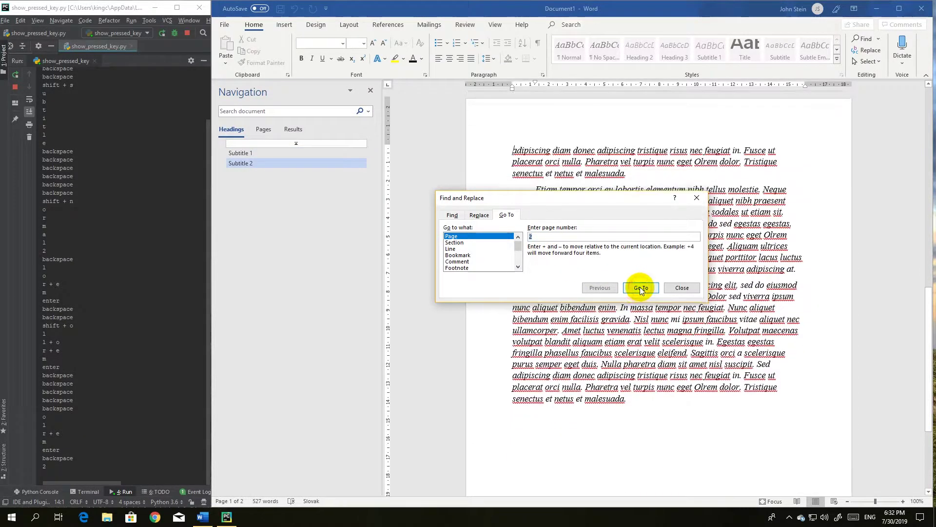
left_click(674, 289)
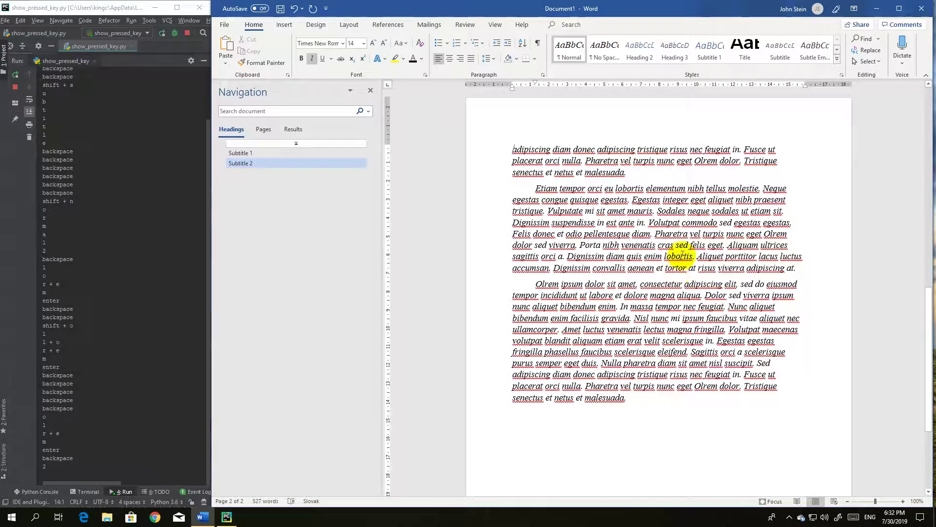
scroll(684, 252, "up", 7)
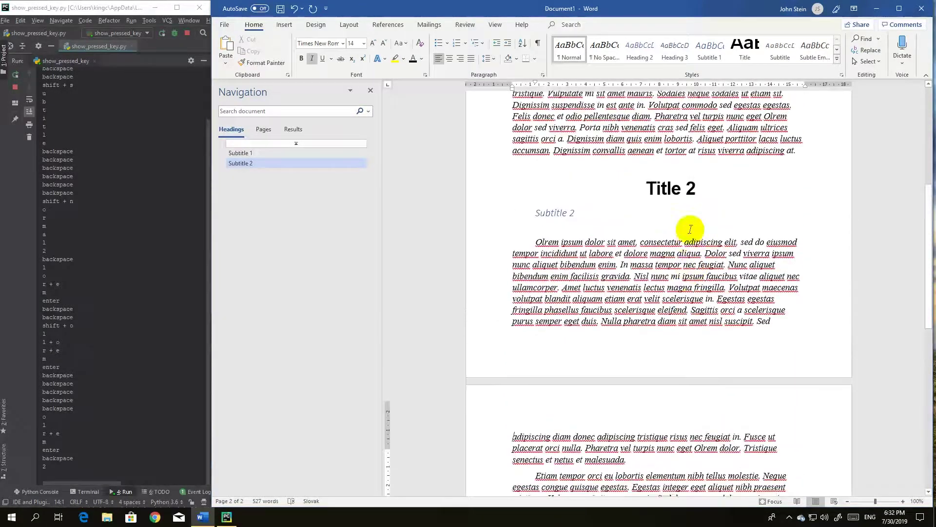
scroll(690, 229, "up", 2)
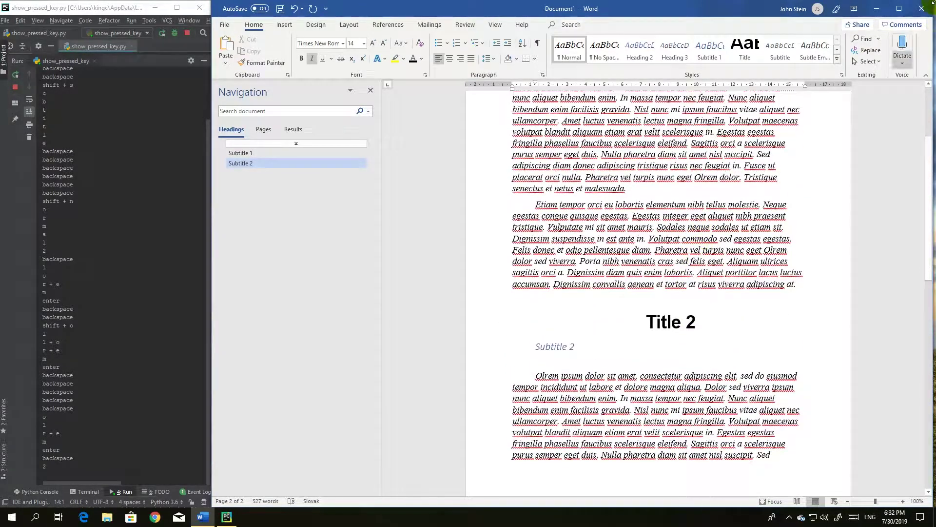
left_click(877, 40)
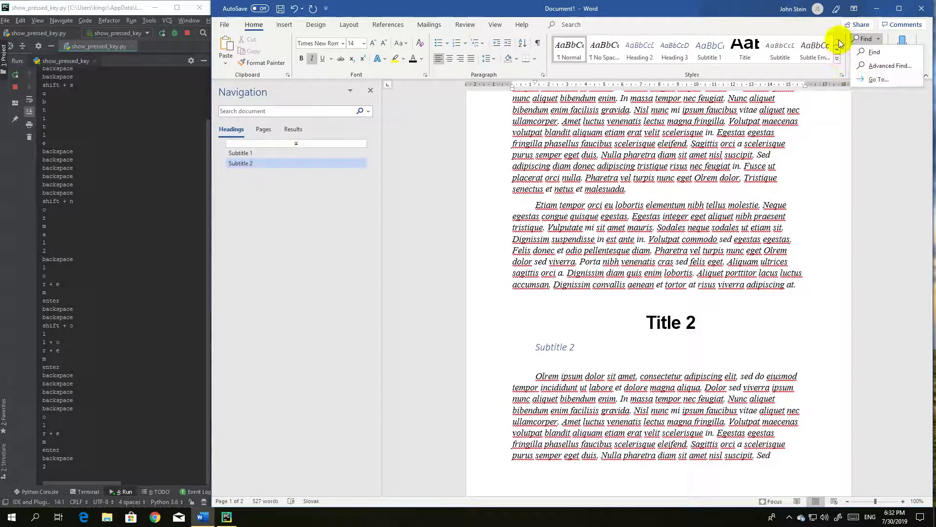
left_click(820, 23)
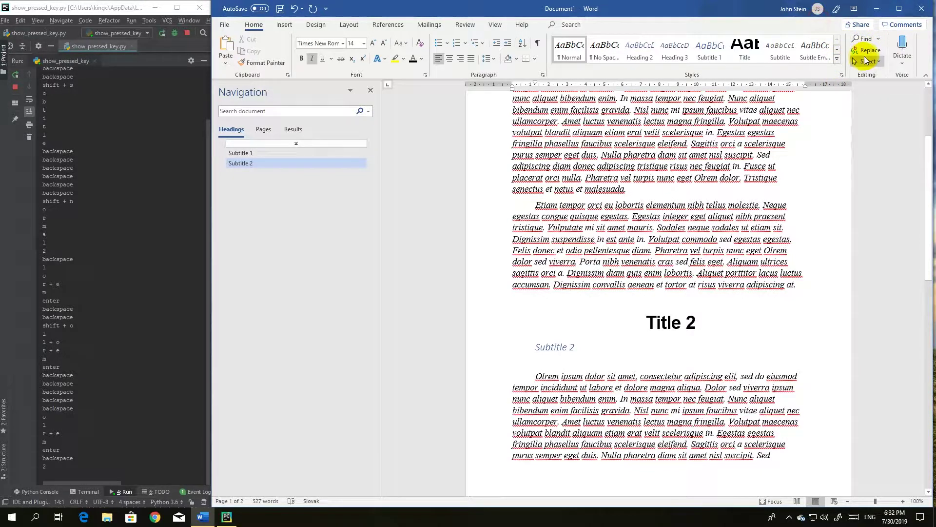
left_click(878, 40)
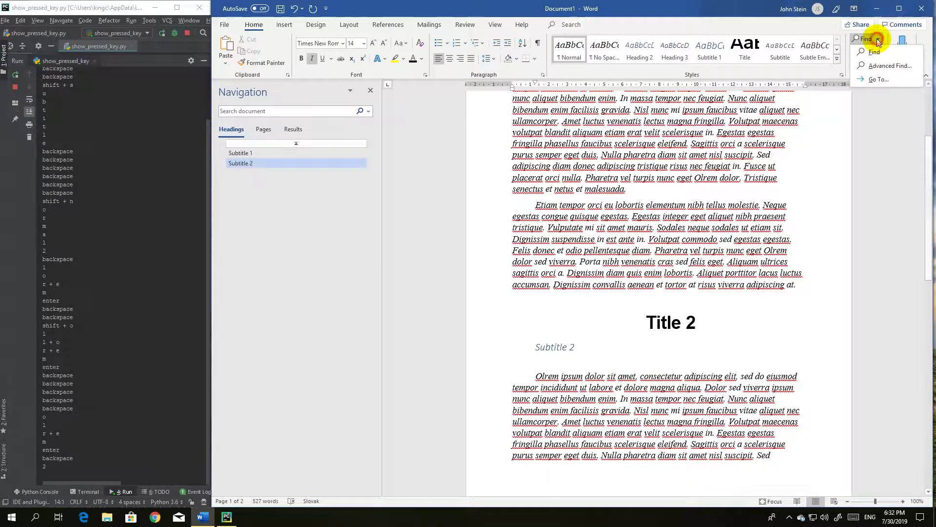
left_click(813, 167)
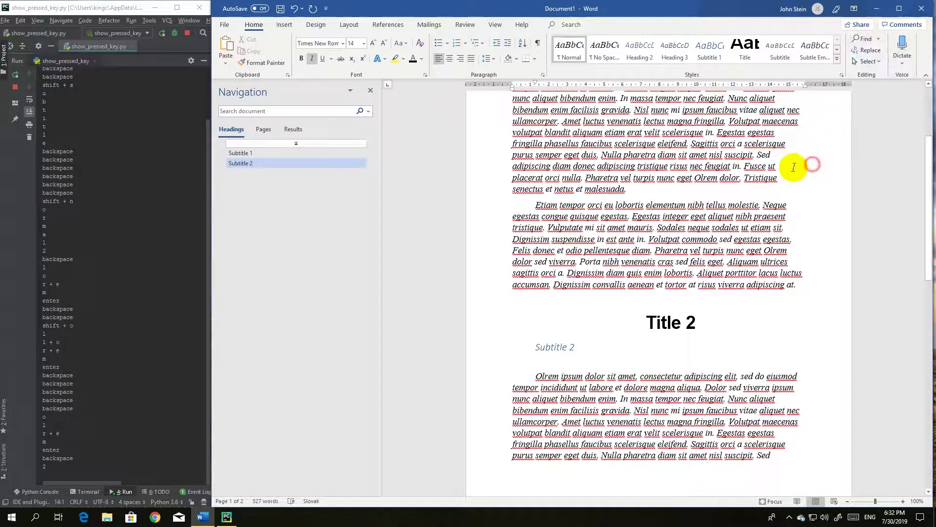
Set the font of the first five lines of the first body paragraph under Subtitle 1 to Calibri (Body).
scroll(731, 148, "up", 3)
scroll(690, 149, "up", 1)
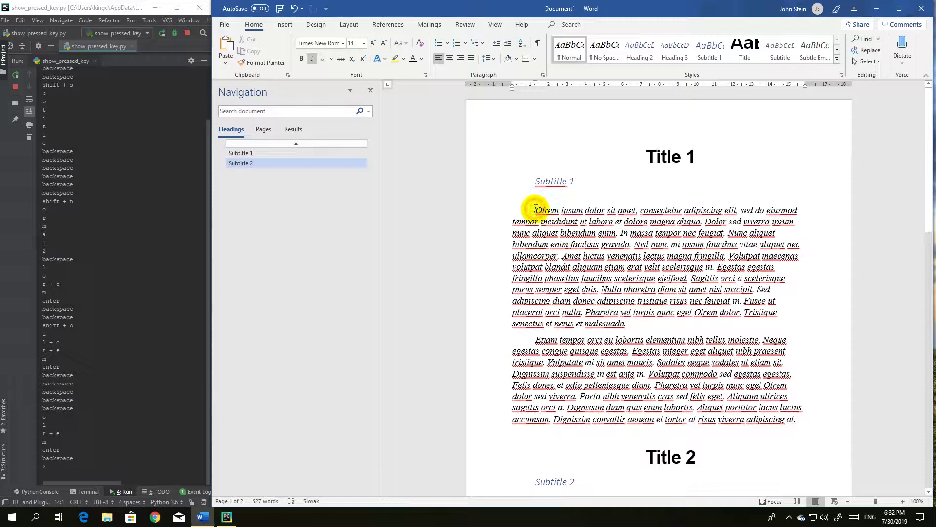
left_click_drag(535, 210, 660, 330)
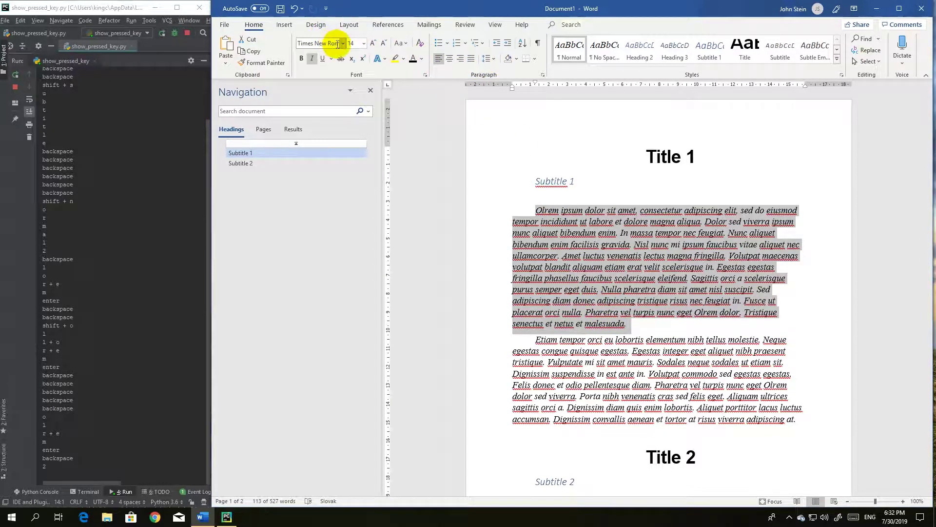
left_click(535, 209)
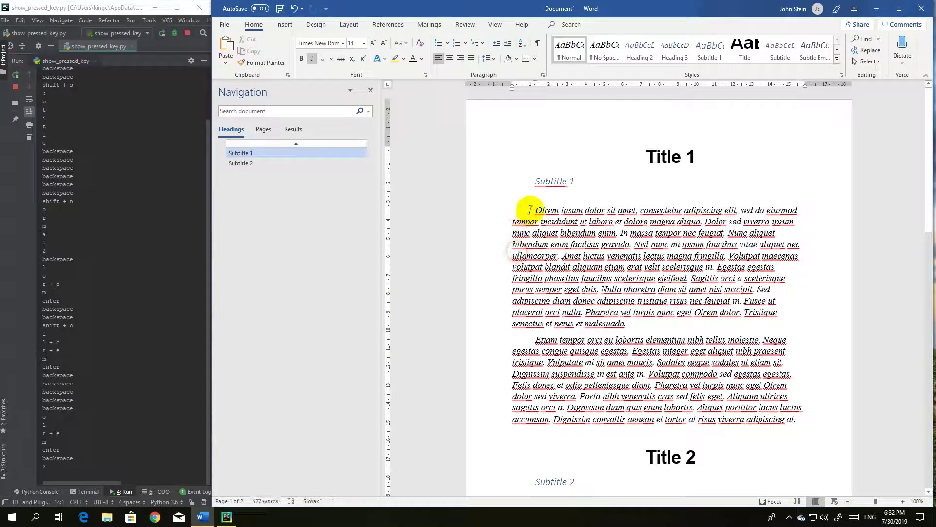
left_click_drag(534, 210, 780, 255)
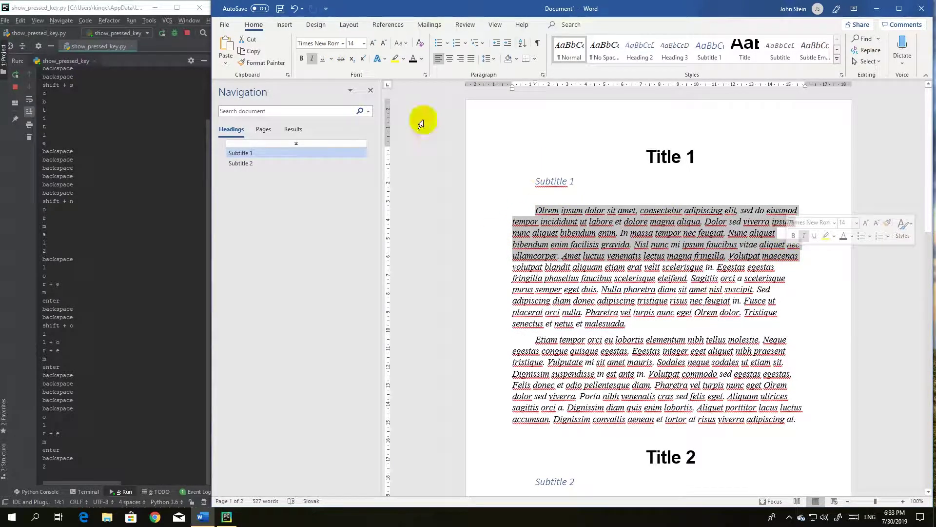
left_click(343, 43)
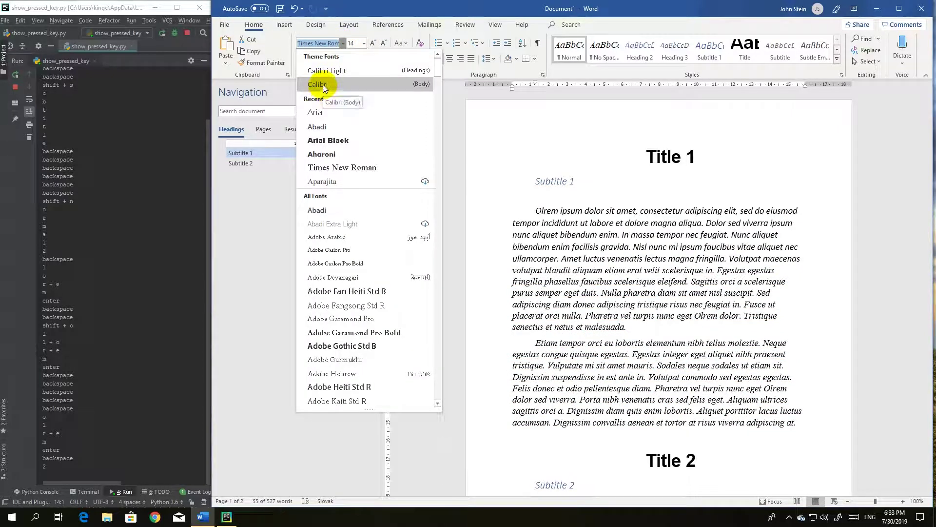
left_click(319, 85)
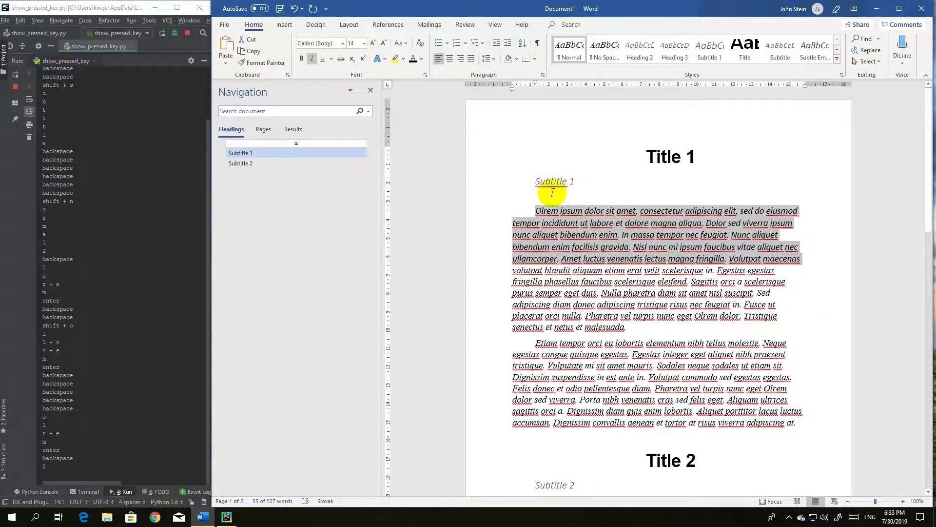